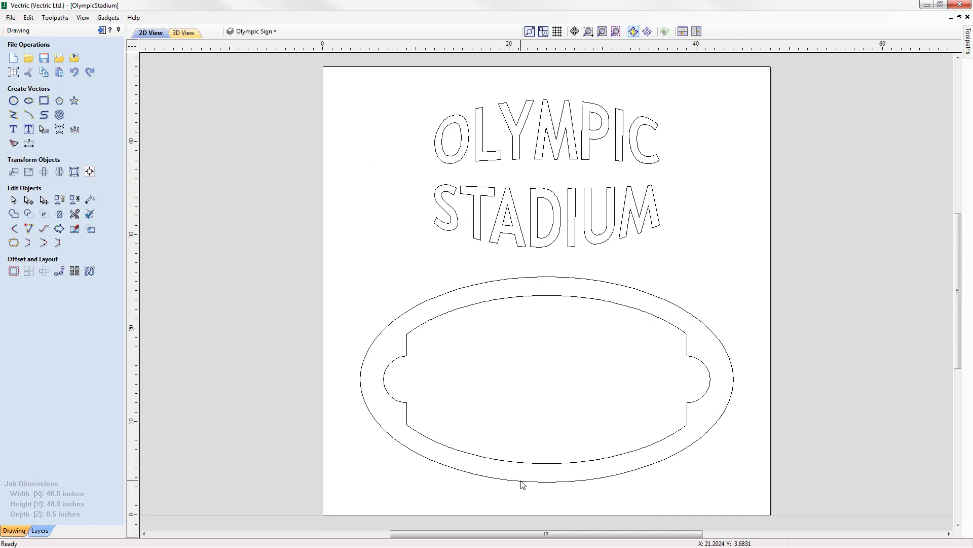
{"action": "left_click_drag", "start_coordinate": [336, 82], "coordinate": [768, 507]}
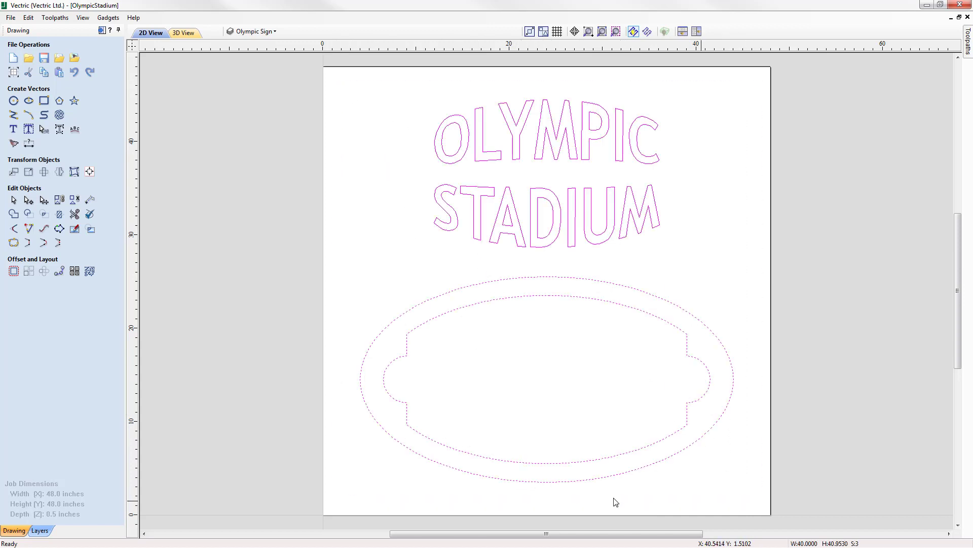
{"action": "right_click", "coordinate": [609, 461]}
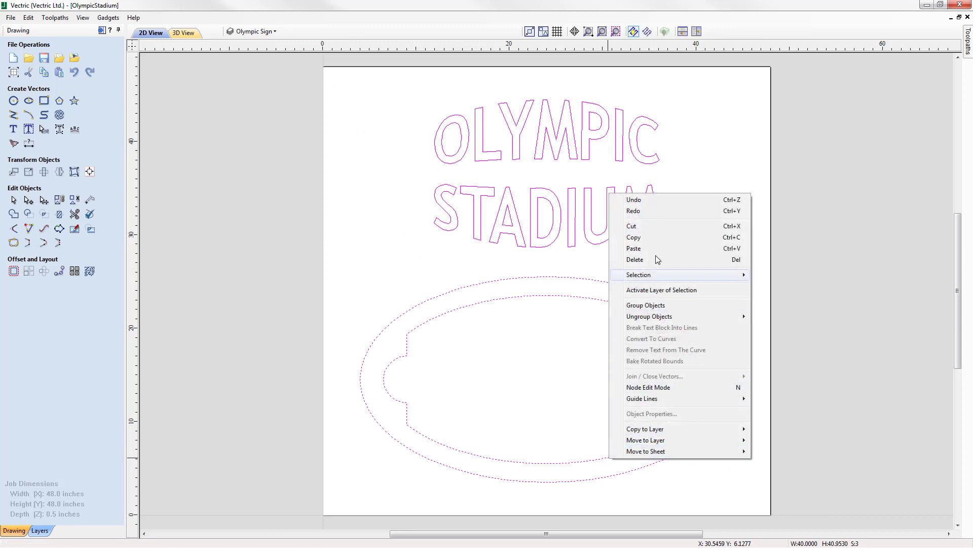
{"action": "left_click", "coordinate": [490, 257]}
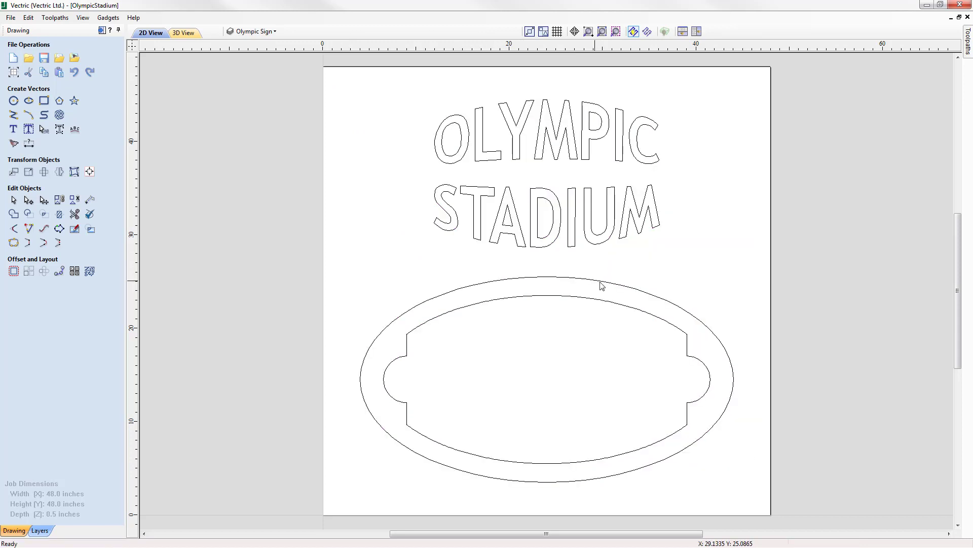
{"action": "right_click", "coordinate": [705, 269]}
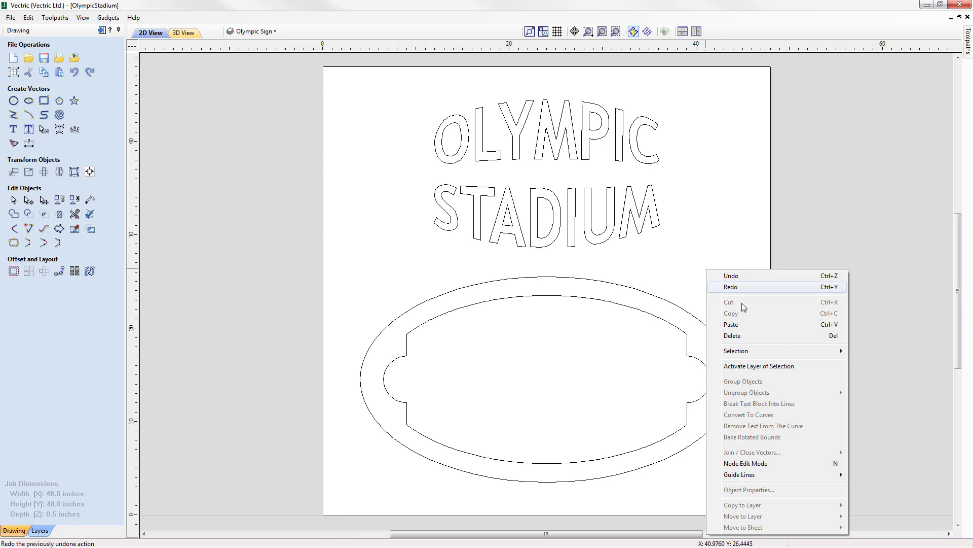
{"action": "left_click", "coordinate": [667, 257]}
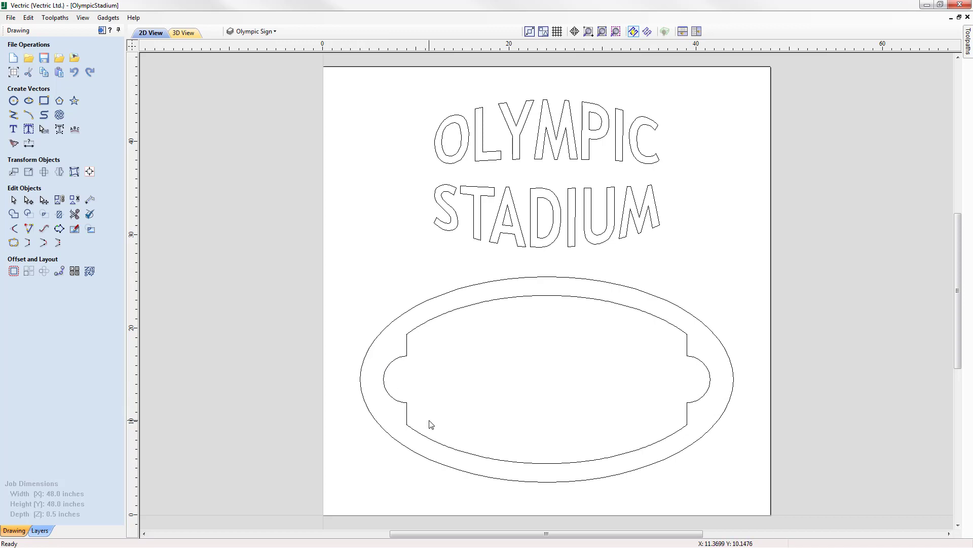
- Start nesting all the sign vectors, with a 0.25 inch tool diameter and a 0.35 inch clearance
{"action": "left_click_drag", "start_coordinate": [338, 75], "coordinate": [760, 508]}
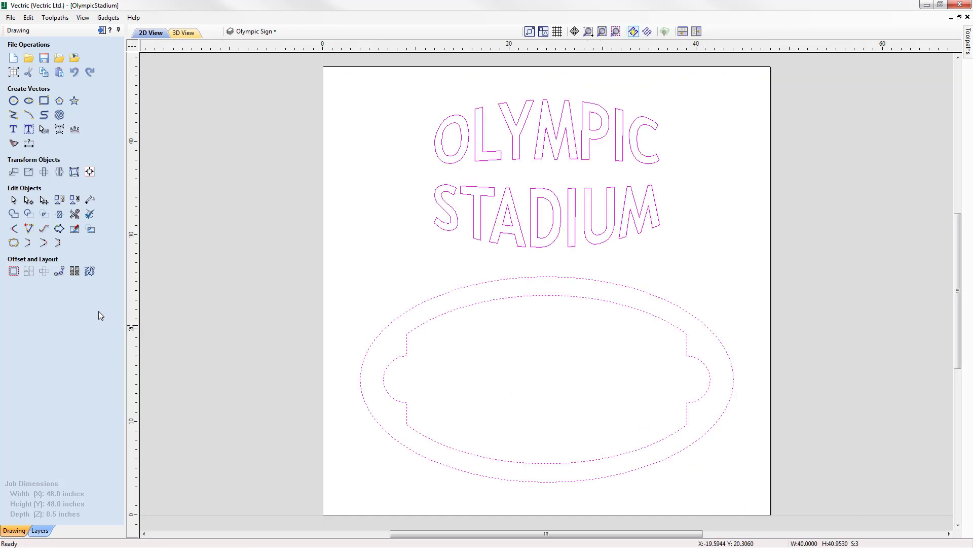
{"action": "left_click", "coordinate": [92, 272]}
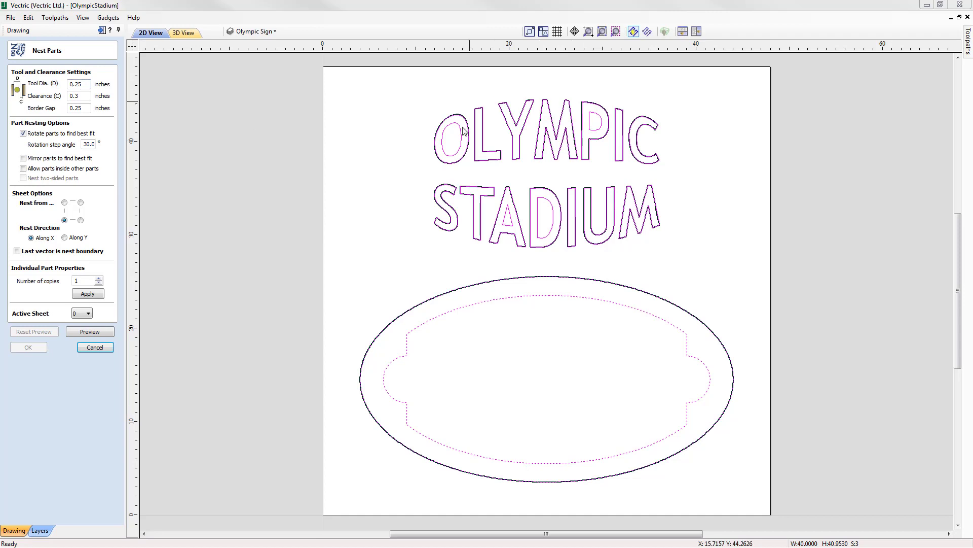
{"action": "left_click", "coordinate": [81, 85]}
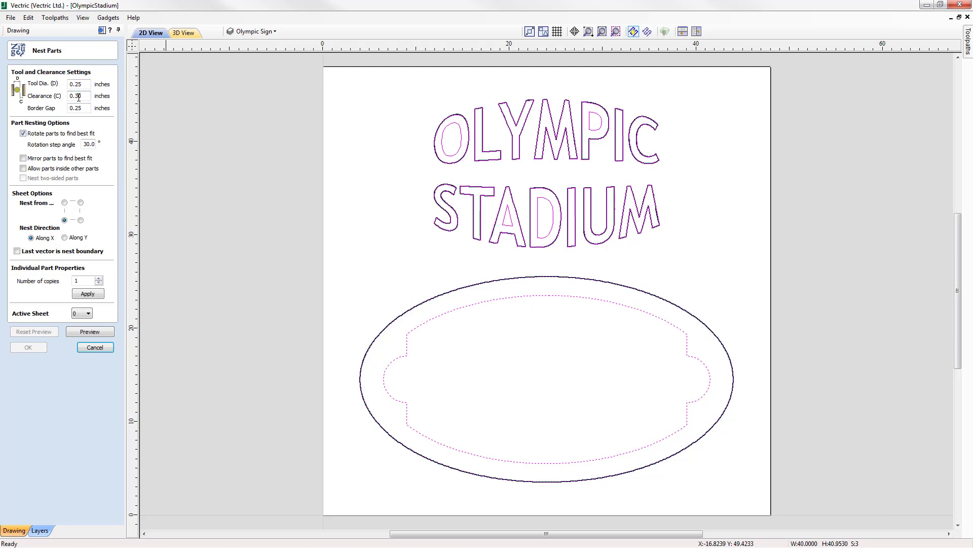
{"action": "left_click_drag", "start_coordinate": [78, 97], "coordinate": [89, 97]}
{"action": "left_click", "coordinate": [489, 115]}
{"action": "scroll", "coordinate": [488, 114], "scroll_direction": "up", "scroll_amount": 10}
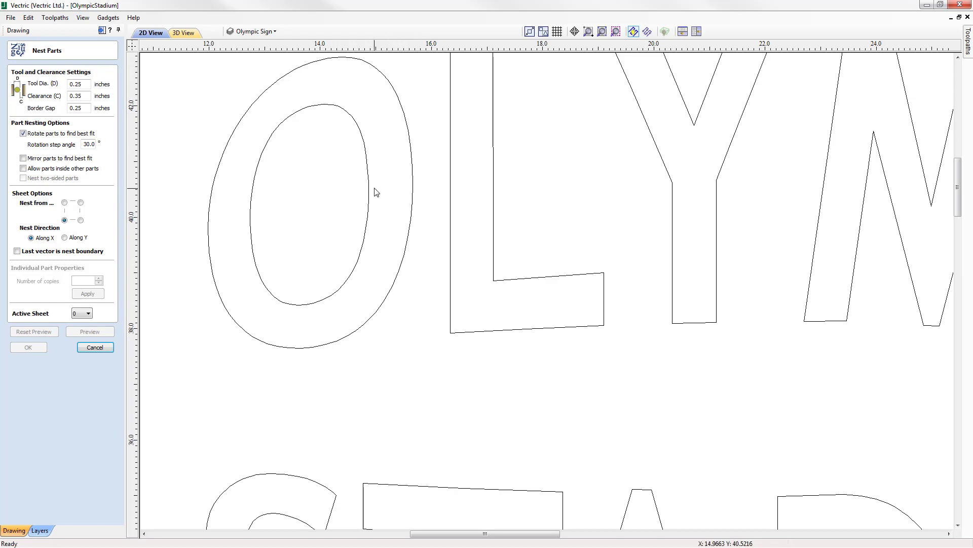
{"action": "left_click", "coordinate": [602, 31]}
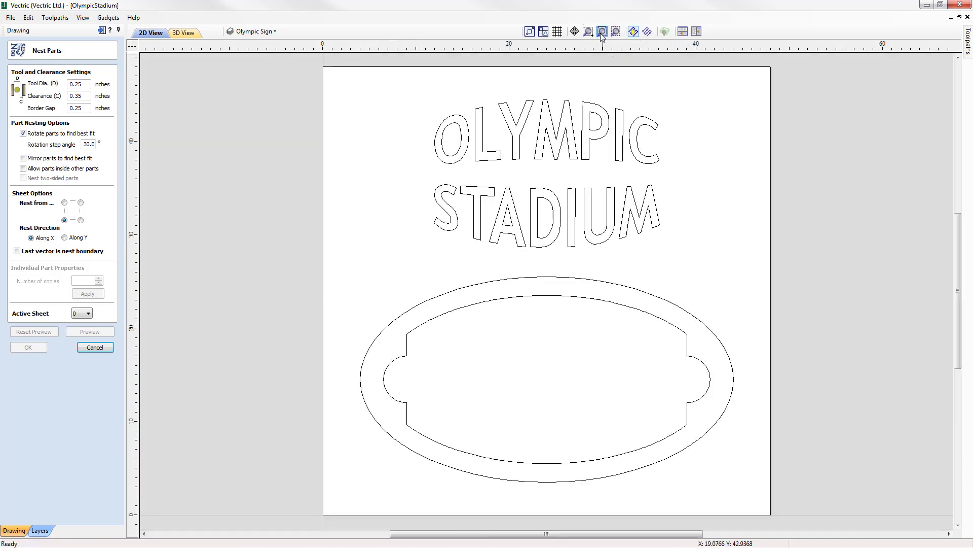
{"action": "left_click_drag", "start_coordinate": [336, 69], "coordinate": [767, 511]}
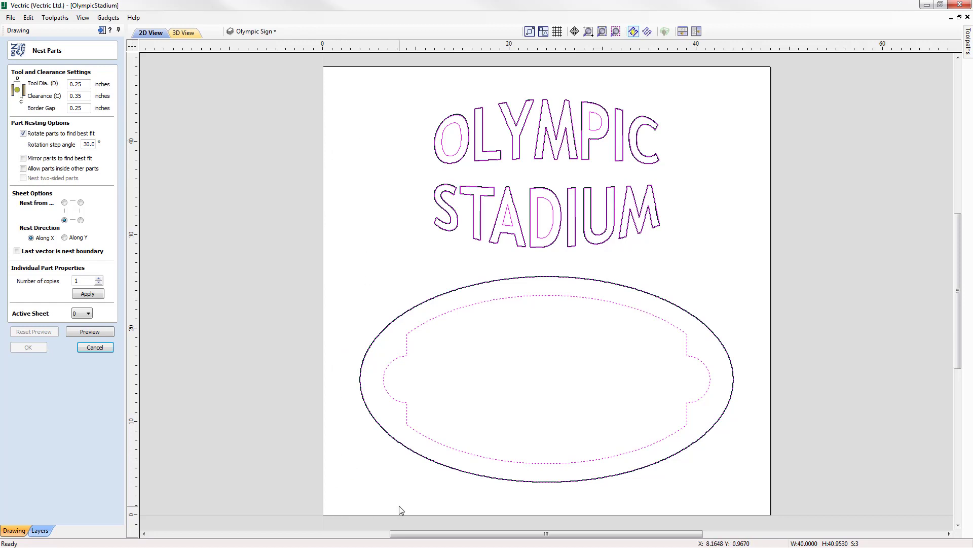
- Set a 0.5 inch border gap, disable rotating parts to find the best fit, and nest from the lower-left corner
{"action": "double_click", "coordinate": [85, 108]}
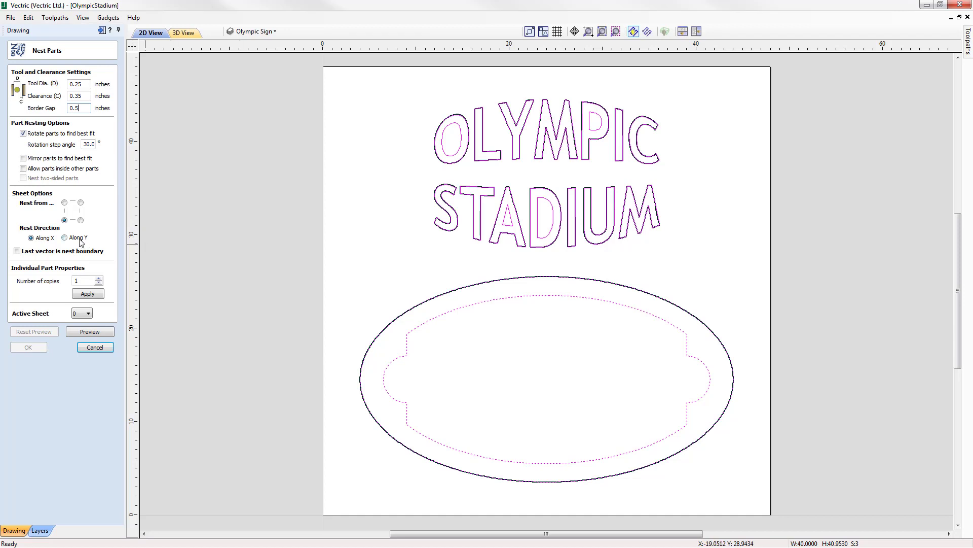
{"action": "left_click", "coordinate": [23, 133]}
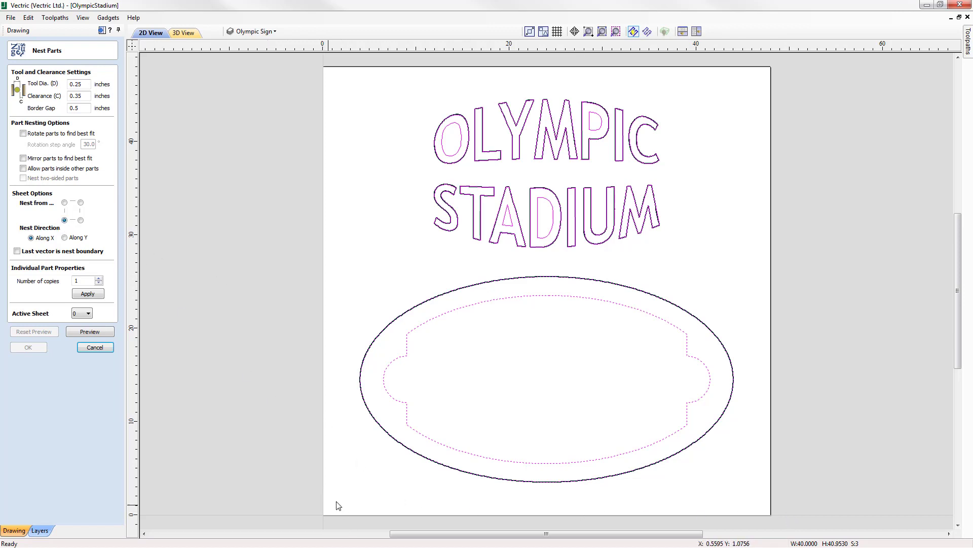
{"action": "left_click", "coordinate": [65, 220]}
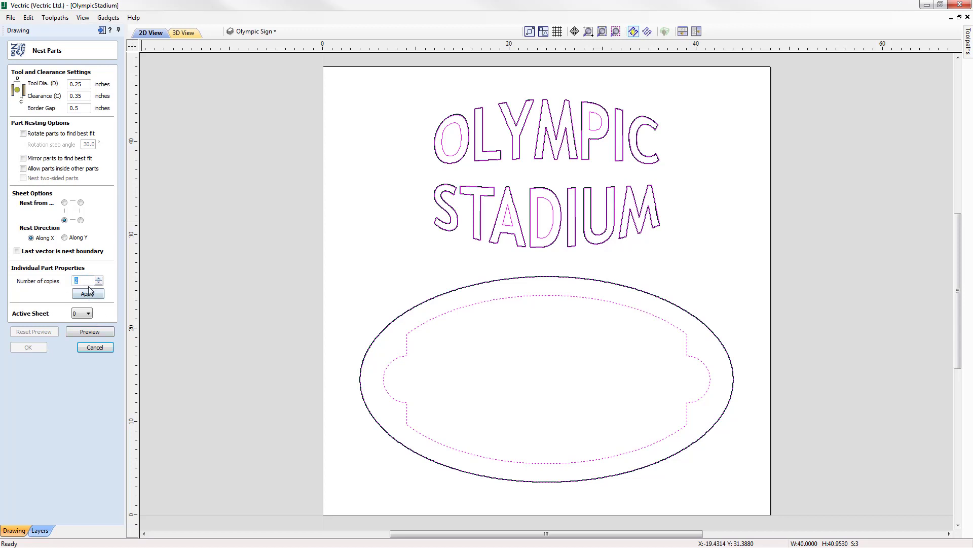
- Apply 2 copies to every selected part and preview the nesting
{"action": "left_click_drag", "start_coordinate": [81, 281], "coordinate": [72, 283]}
{"action": "left_click", "coordinate": [91, 296]}
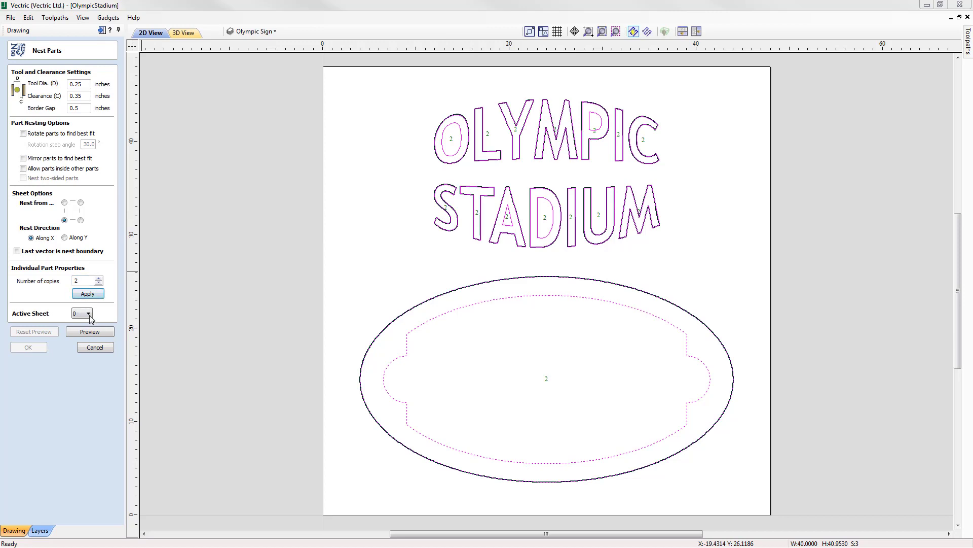
{"action": "left_click", "coordinate": [91, 332]}
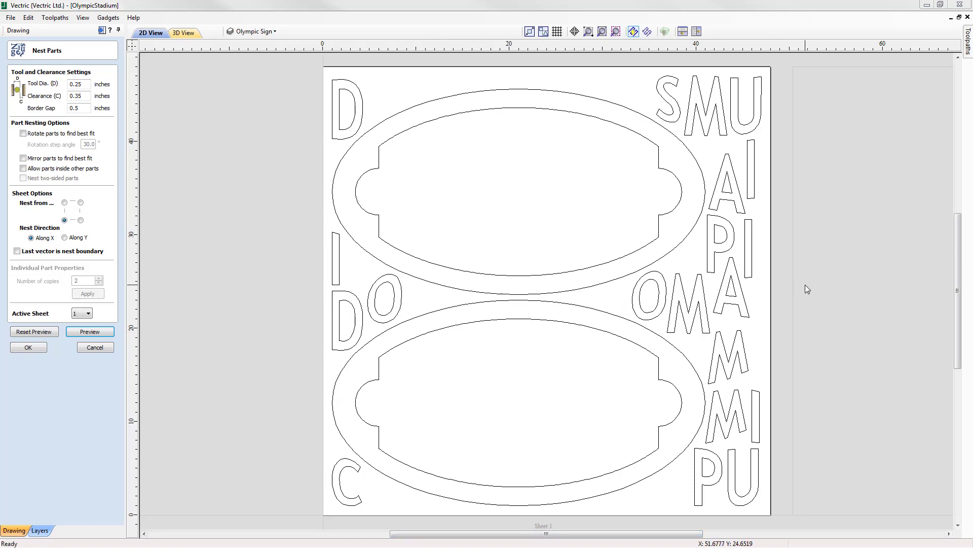
- Inspect the nested layout by activating sheet 2 and sheet 1 in turn, and reset the preview
{"action": "scroll", "coordinate": [560, 283], "scroll_direction": "down", "scroll_amount": 3}
{"action": "scroll", "coordinate": [561, 282], "scroll_direction": "down", "scroll_amount": 3}
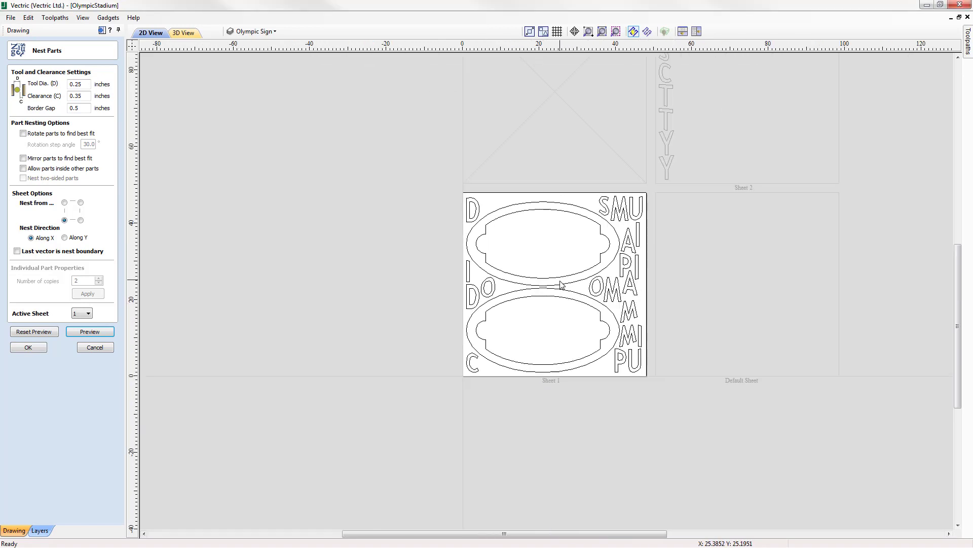
{"action": "scroll", "coordinate": [576, 135], "scroll_direction": "up", "scroll_amount": 1}
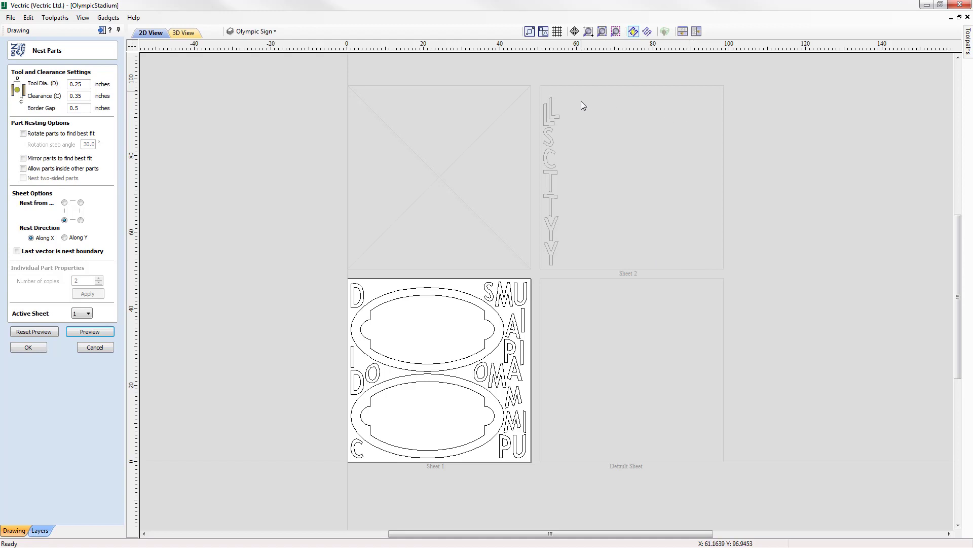
{"action": "left_click", "coordinate": [619, 219]}
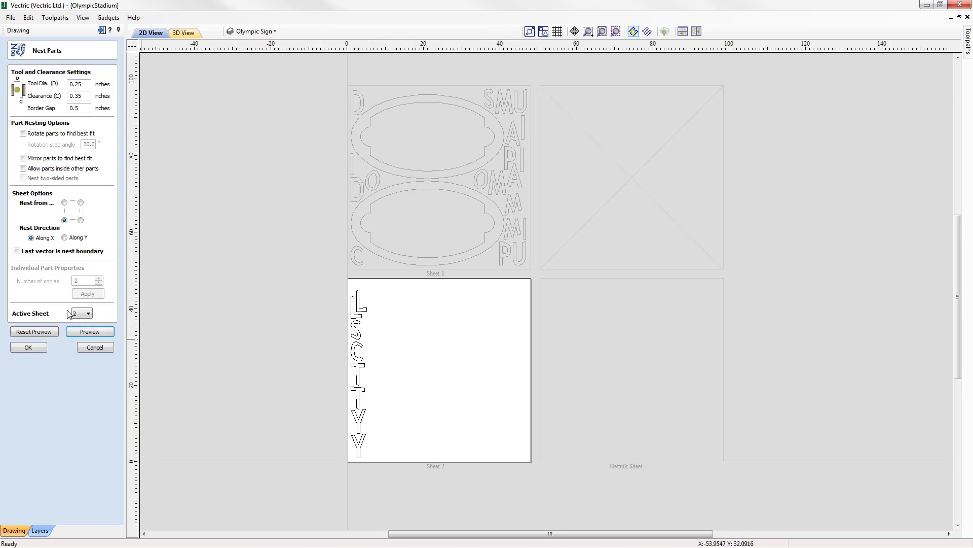
{"action": "left_click", "coordinate": [84, 314]}
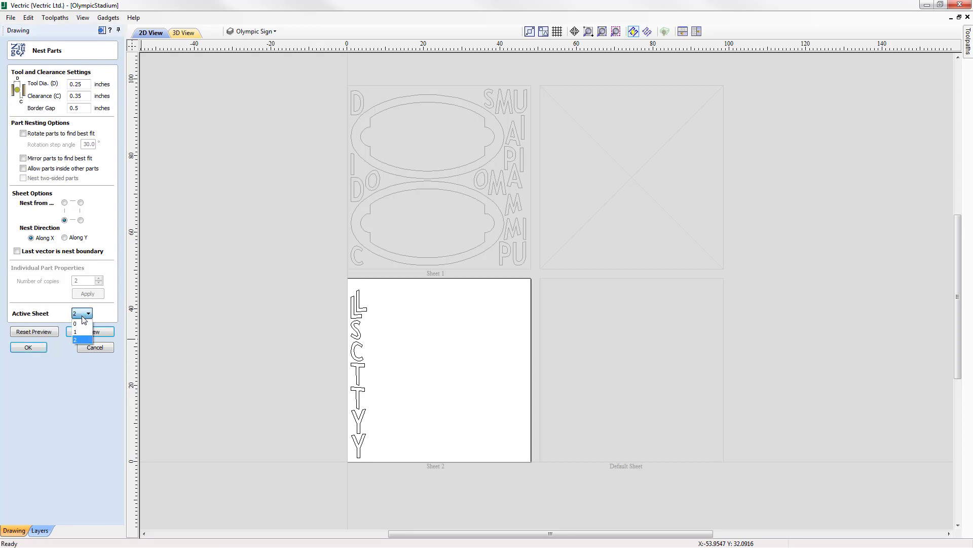
{"action": "left_click", "coordinate": [82, 332]}
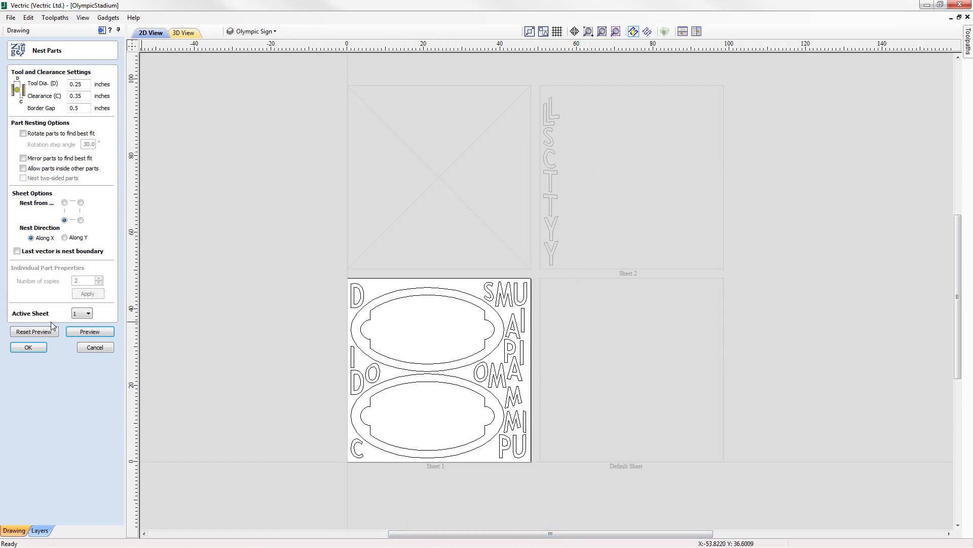
{"action": "left_click", "coordinate": [34, 332]}
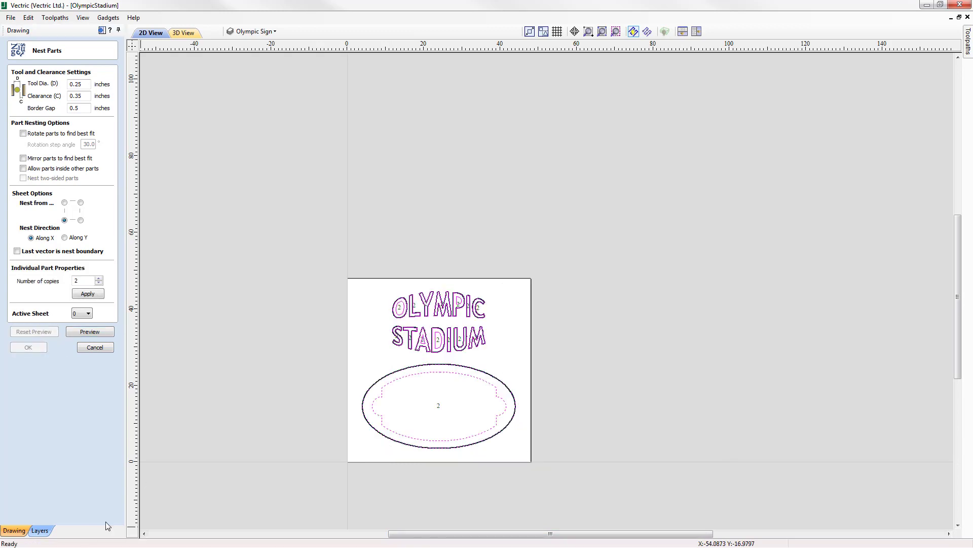
{"action": "left_click", "coordinate": [603, 31]}
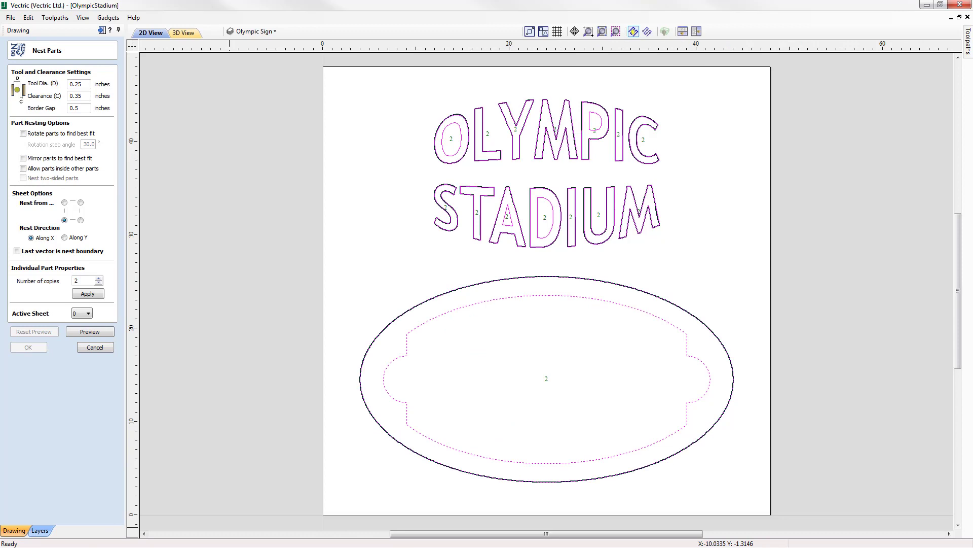
- Preview the nesting with parts allowed inside other parts, then reset the preview and cancel the nesting
{"action": "left_click", "coordinate": [60, 173]}
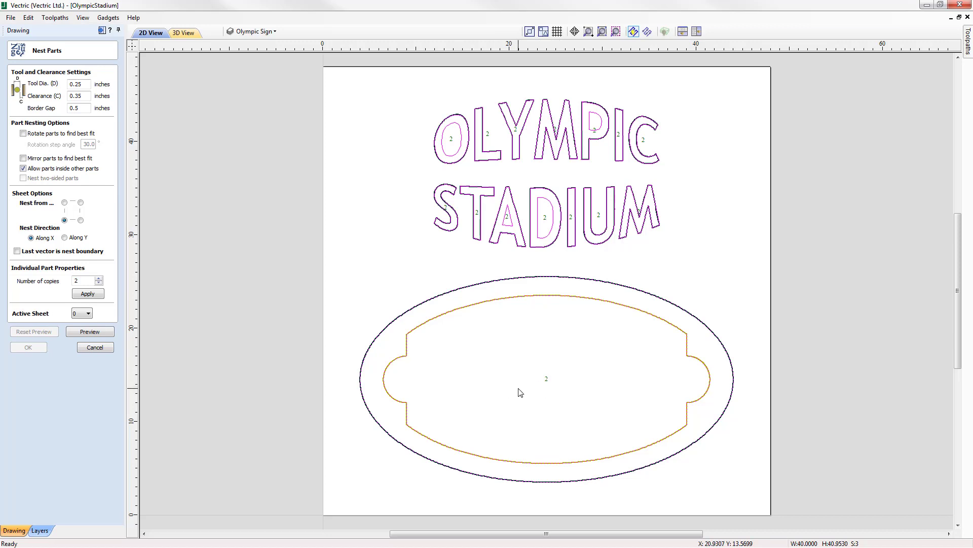
{"action": "left_click", "coordinate": [88, 296]}
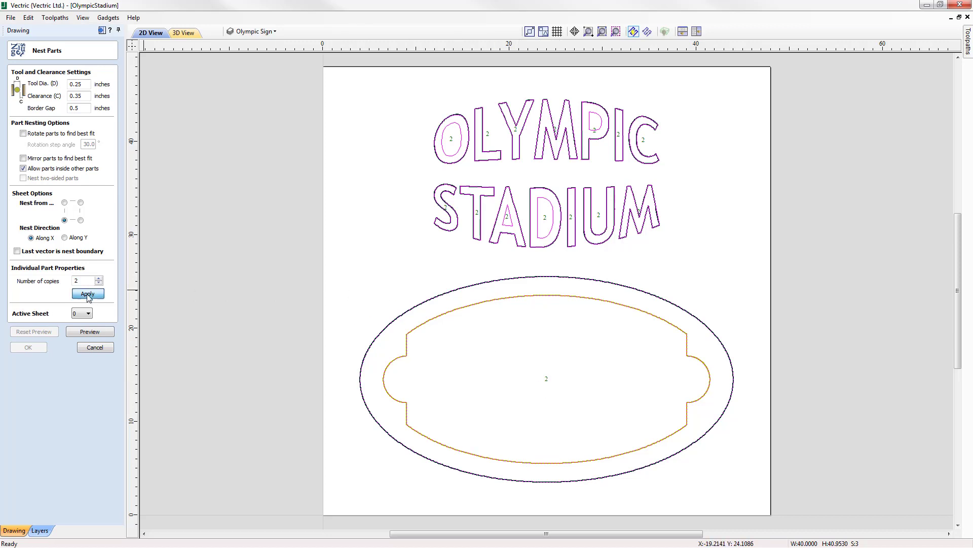
{"action": "left_click", "coordinate": [93, 335]}
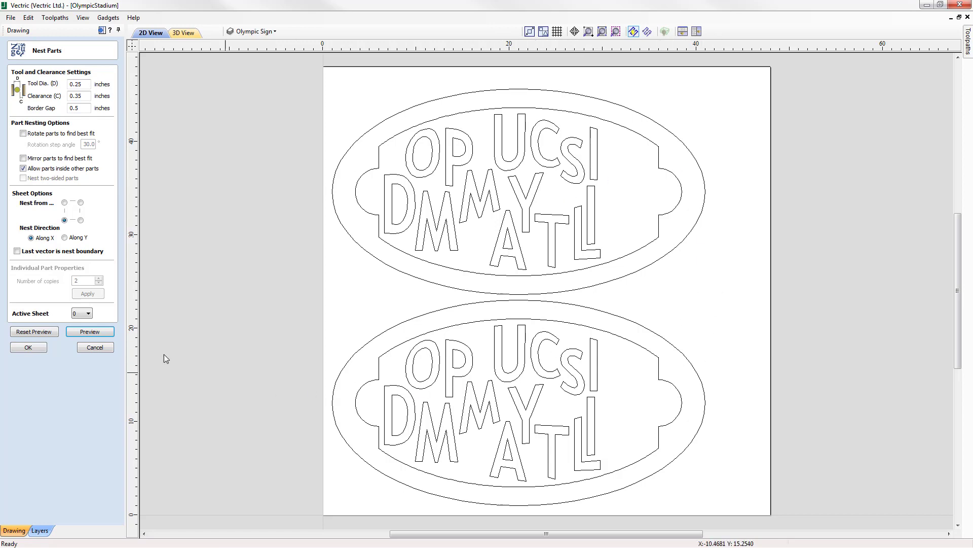
{"action": "left_click", "coordinate": [33, 332]}
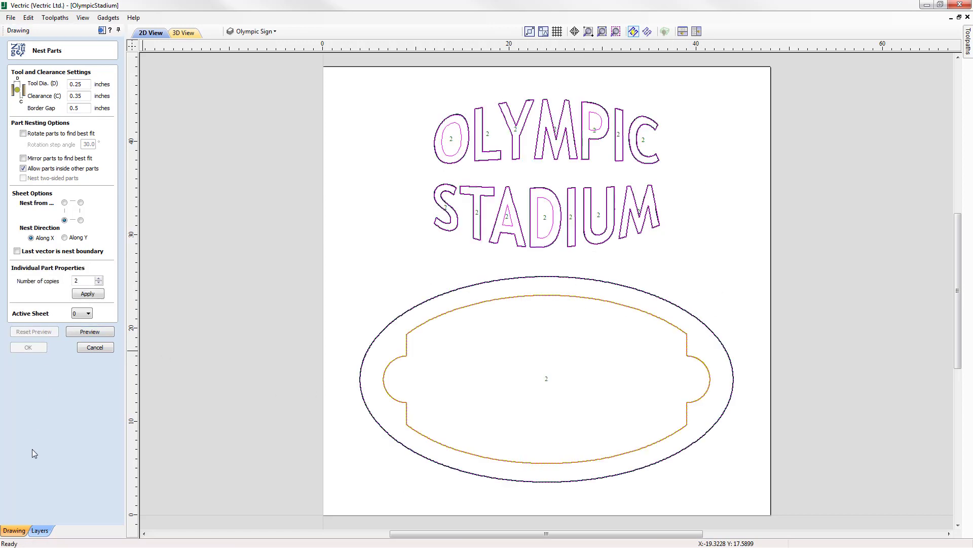
{"action": "left_click", "coordinate": [90, 348]}
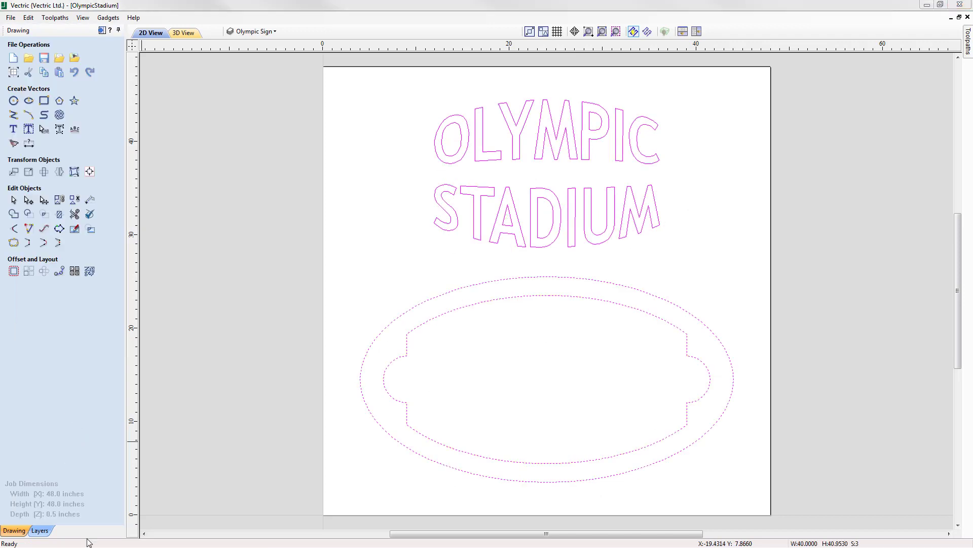
- Show the Fast Food layer and make it the active layer
{"action": "left_click", "coordinate": [260, 34]}
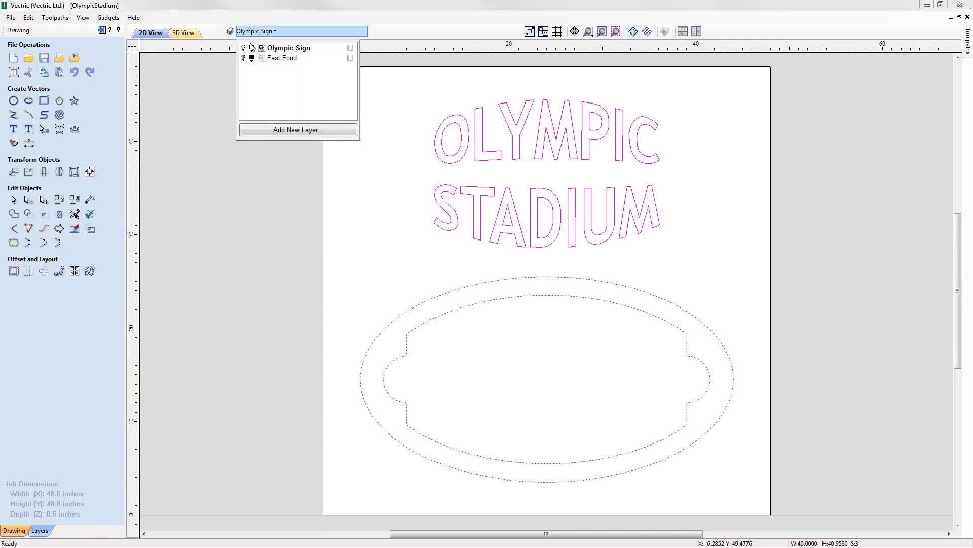
{"action": "left_click", "coordinate": [244, 58]}
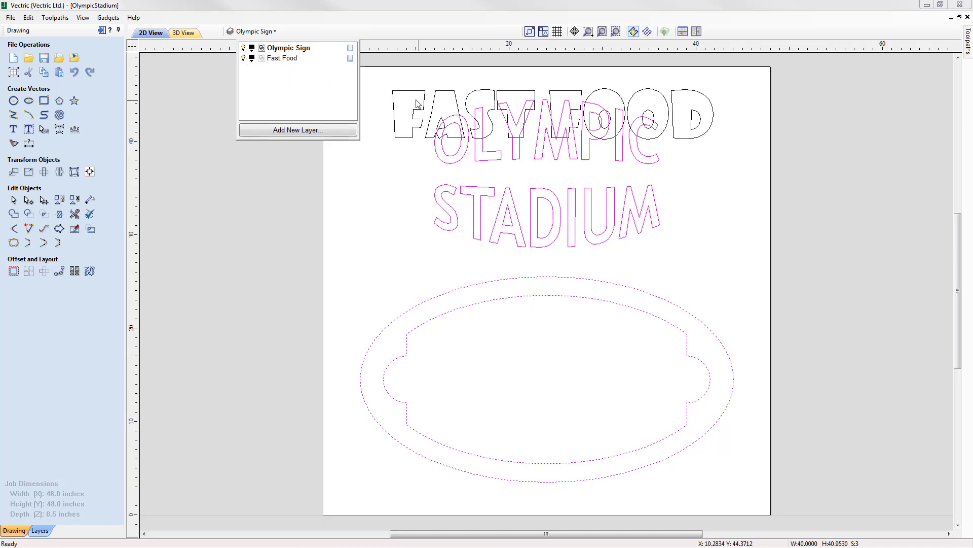
{"action": "left_click", "coordinate": [262, 58]}
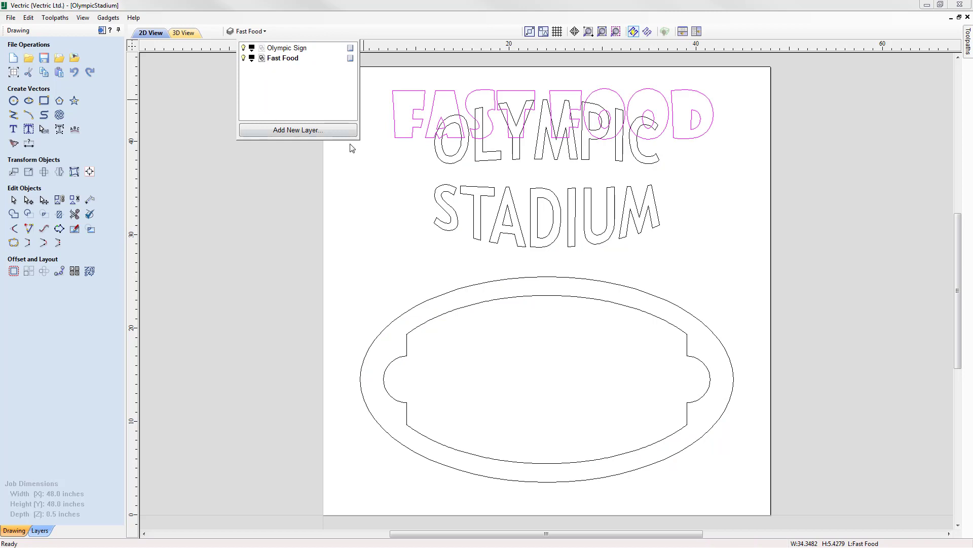
- Move the FAST FOOD text straight up until it sits just above the job sheet, clear of the Olympic Stadium lettering
{"action": "left_click", "coordinate": [437, 98]}
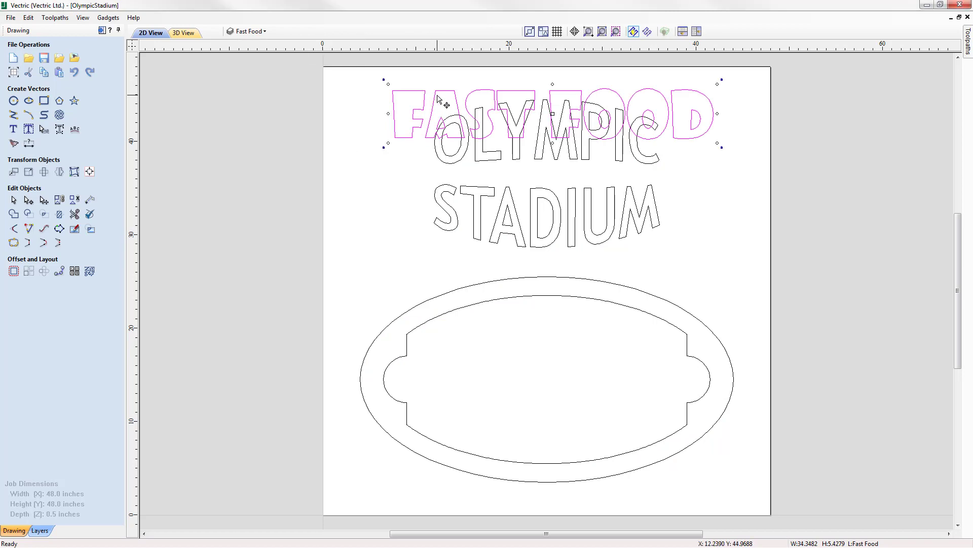
{"action": "left_click_drag", "start_coordinate": [437, 97], "coordinate": [437, 95]}
{"action": "key", "text": "Up"}
{"action": "key", "text": "Up"}
{"action": "key", "text": "Up"}
{"action": "key", "text": "Up"}
{"action": "key", "text": "Up"}
{"action": "key", "text": "Up"}
{"action": "key", "text": "Up"}
{"action": "key", "text": "Up"}
{"action": "key", "text": "Up"}
{"action": "key", "text": "Up"}
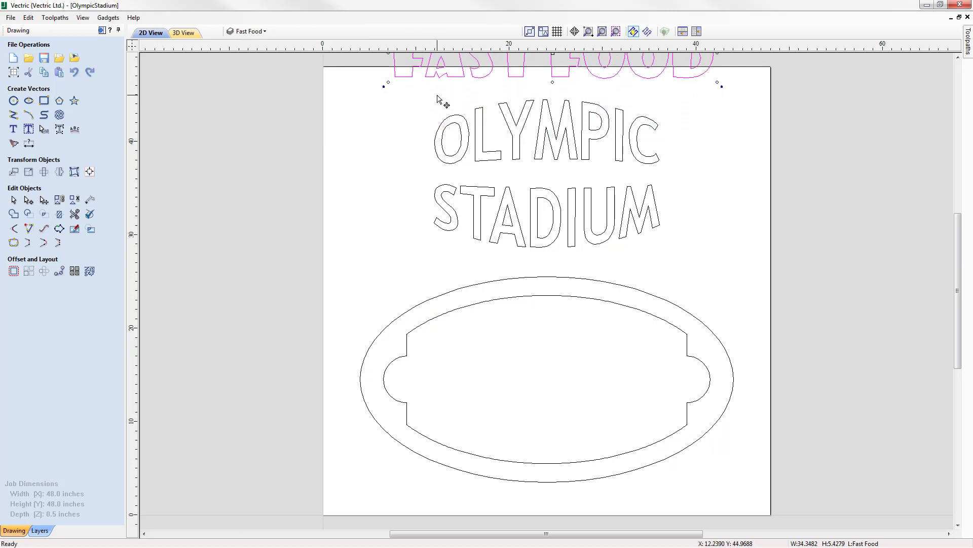
{"action": "key", "text": "Up"}
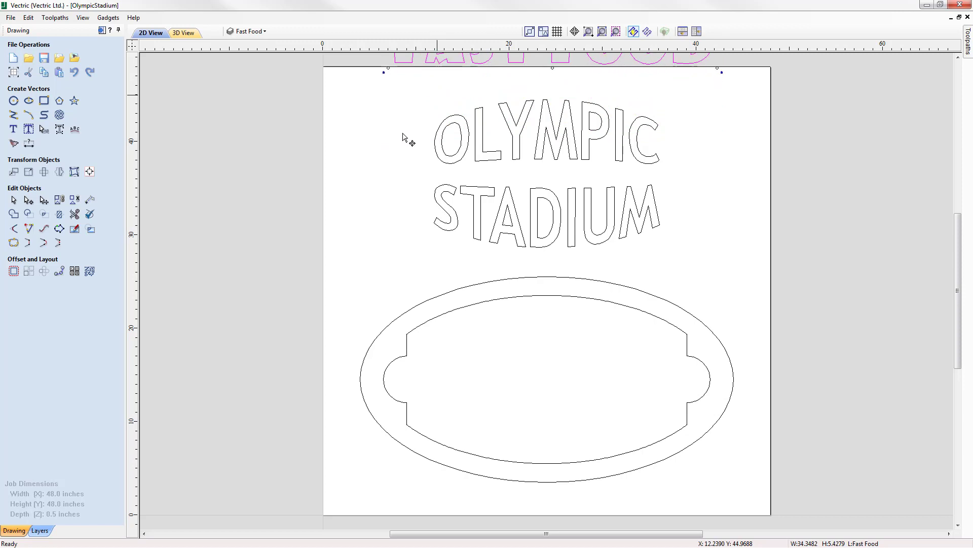
{"action": "scroll", "coordinate": [420, 265], "scroll_direction": "down", "scroll_amount": 1}
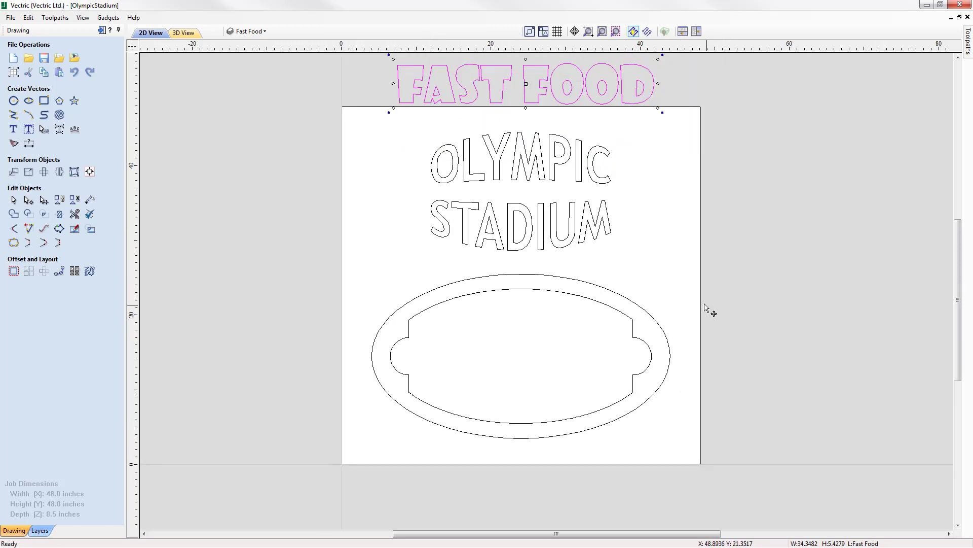
- Nest the Fast Food lettering and Olympic Stadium sign parts together with 2 copies of each part, and accept the layout
{"action": "left_click", "coordinate": [602, 32]}
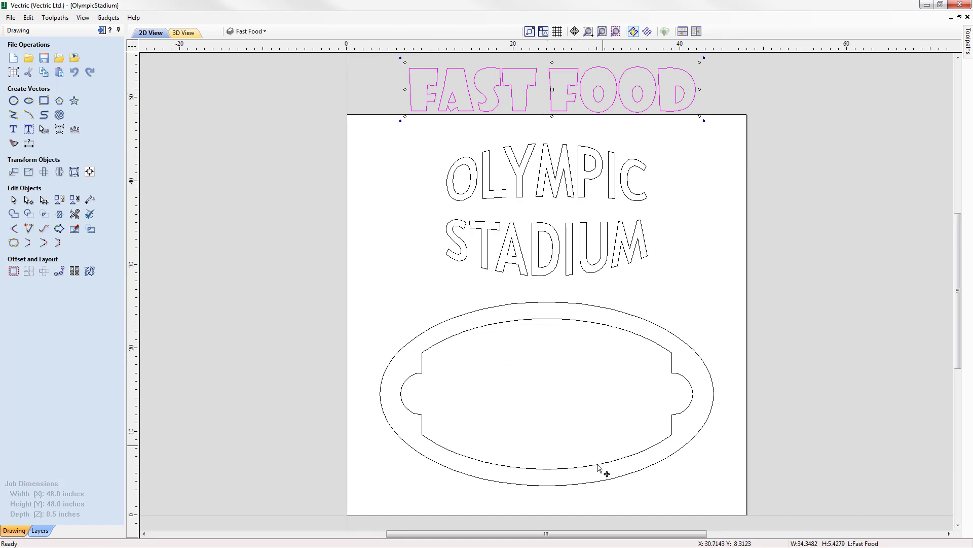
{"action": "left_click_drag", "start_coordinate": [352, 61], "coordinate": [758, 524]}
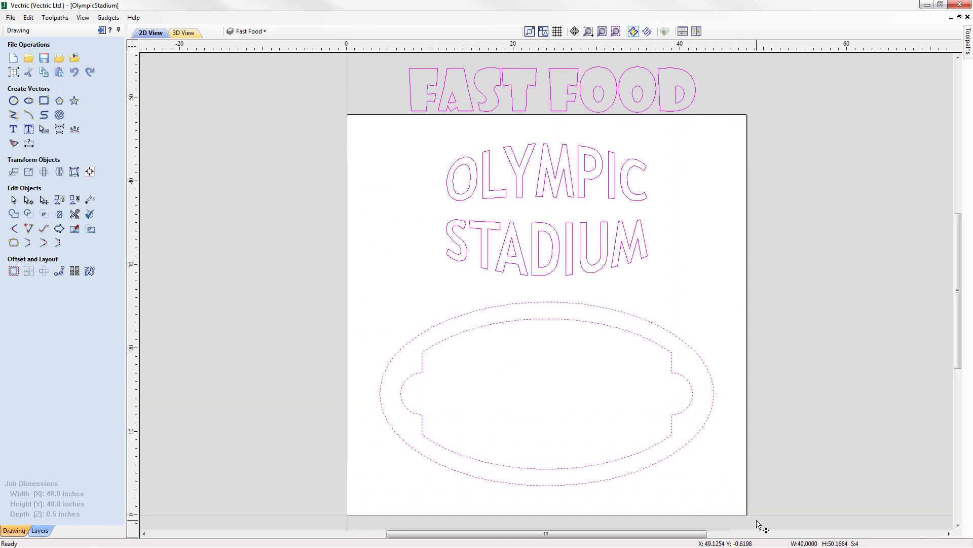
{"action": "left_click", "coordinate": [91, 271]}
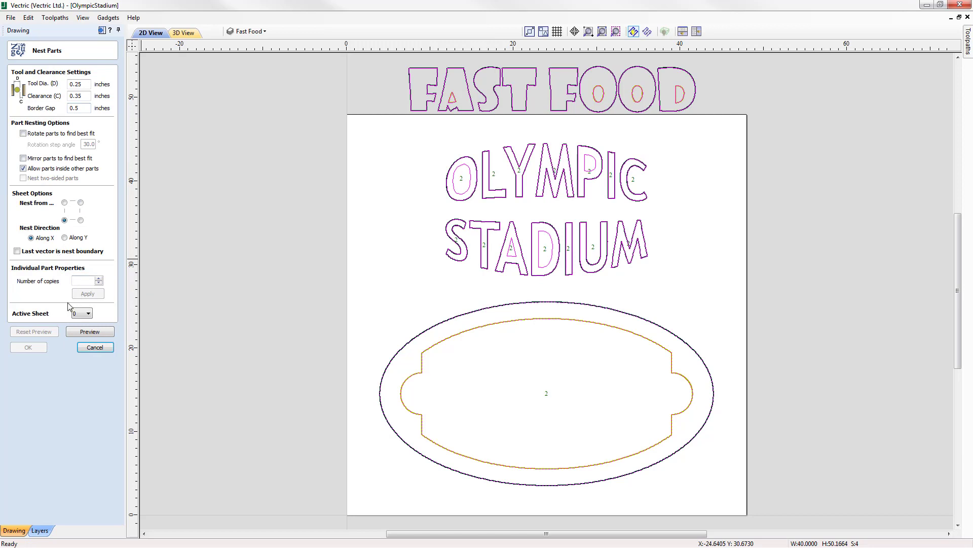
{"action": "left_click", "coordinate": [91, 281]}
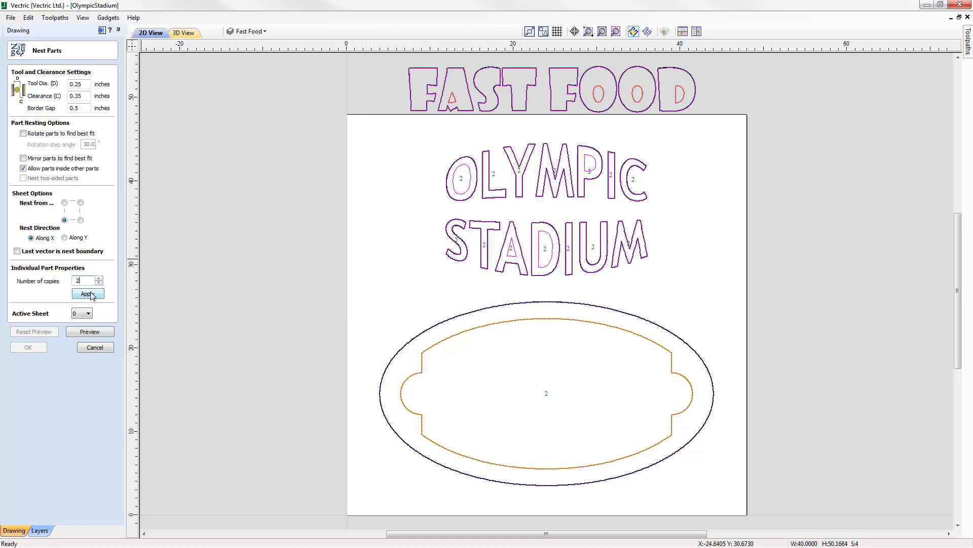
{"action": "left_click", "coordinate": [94, 295]}
{"action": "left_click", "coordinate": [92, 334]}
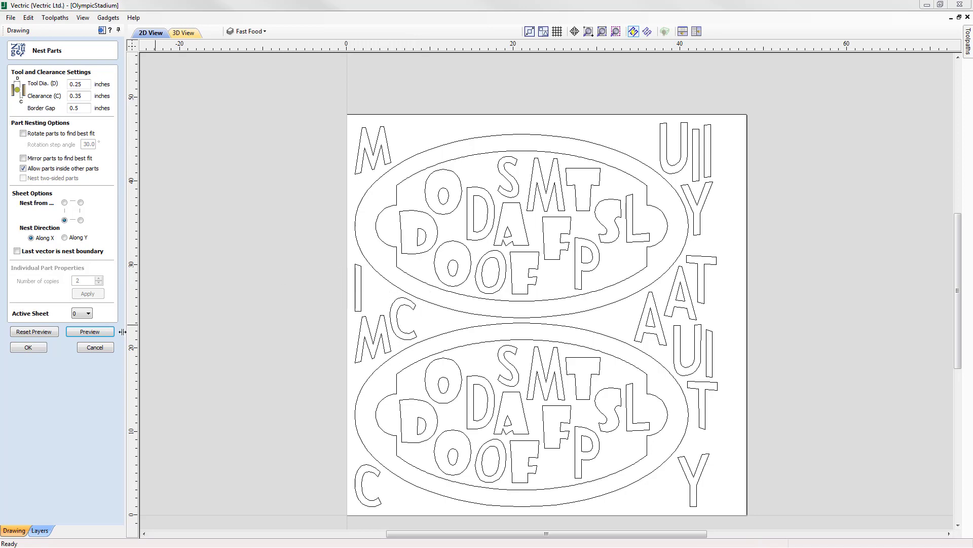
{"action": "left_click", "coordinate": [29, 347]}
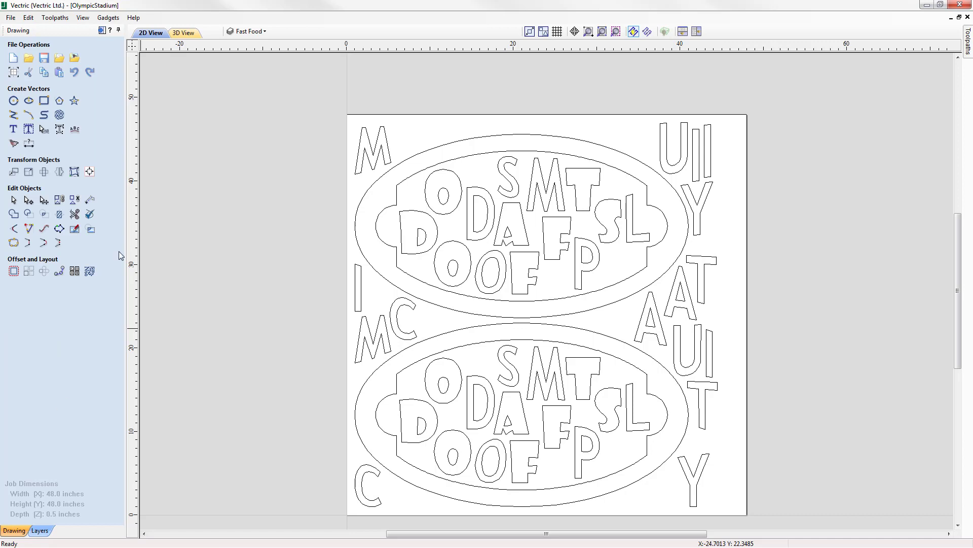
- Start a 2D Profile toolpath on all the nested vectors with a cut depth of 0.5 inches, the full material thickness
{"action": "left_click", "coordinate": [102, 30]}
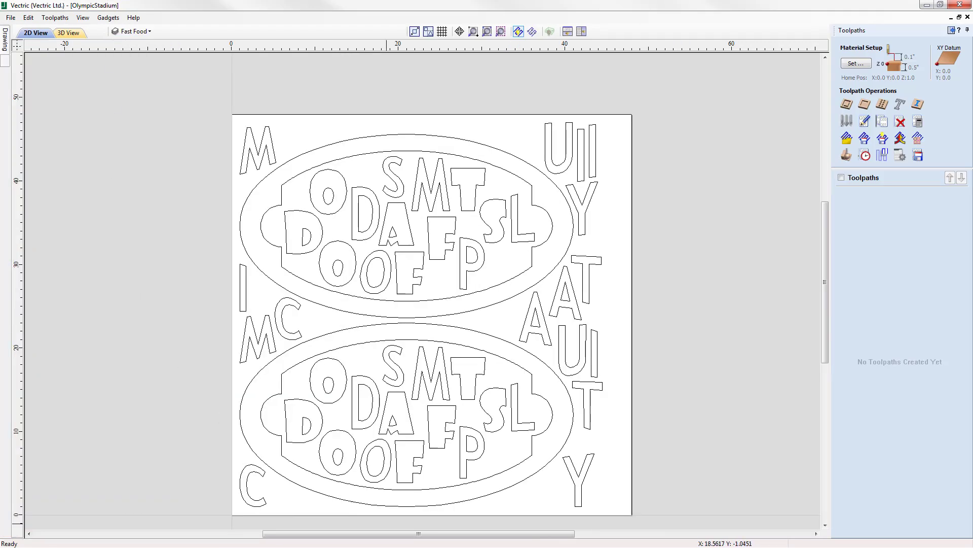
{"action": "left_click", "coordinate": [487, 32]}
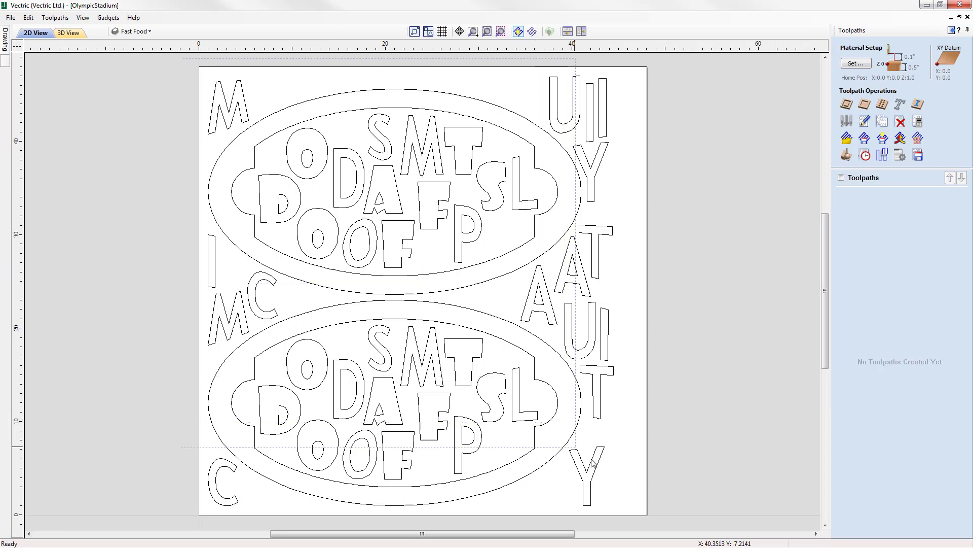
{"action": "key", "text": "ctrl+a"}
{"action": "left_click", "coordinate": [847, 105]}
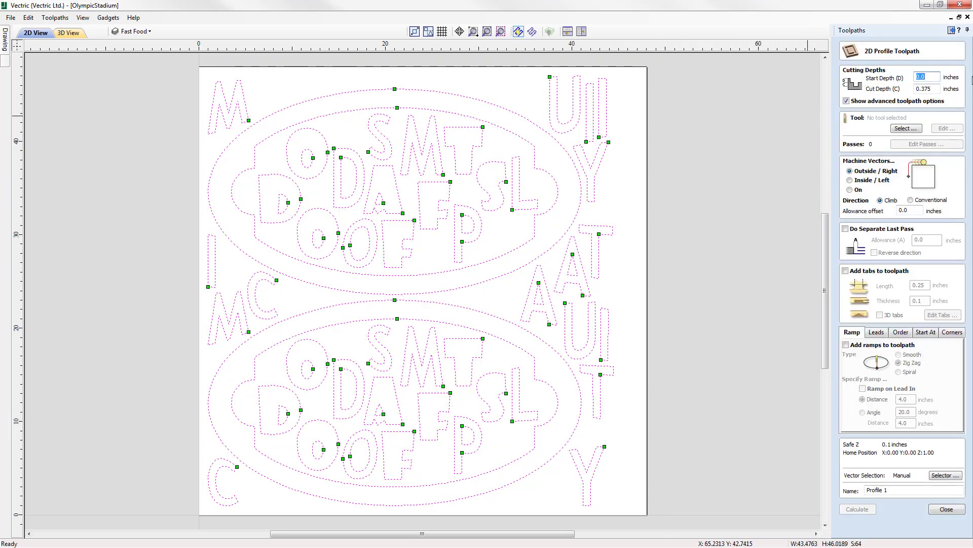
{"action": "key", "text": "Tab"}
{"action": "type", "text": "z"}
- Assign the imperial End Mill (1/4") to the profile toolpath and calculate it outside the vectors
{"action": "left_click", "coordinate": [906, 128]}
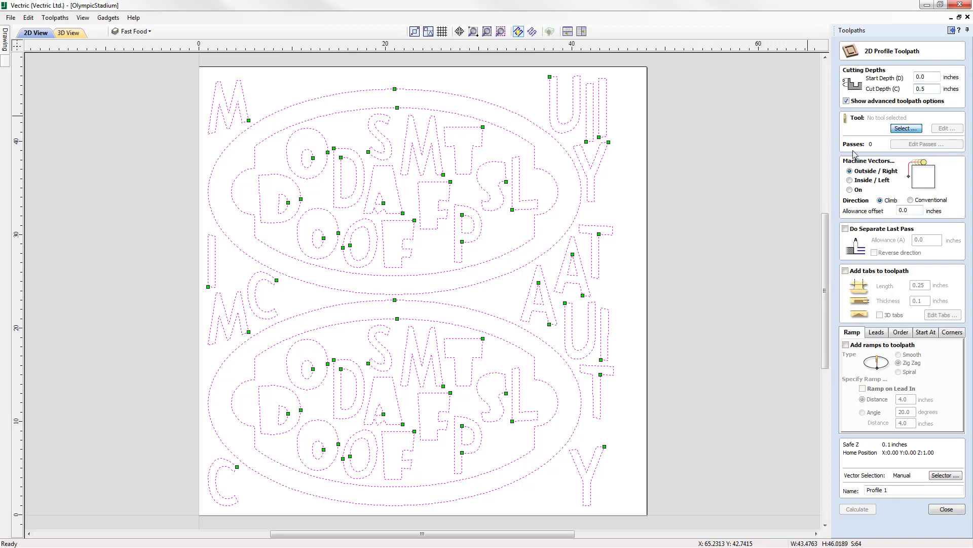
{"action": "left_click", "coordinate": [396, 185]}
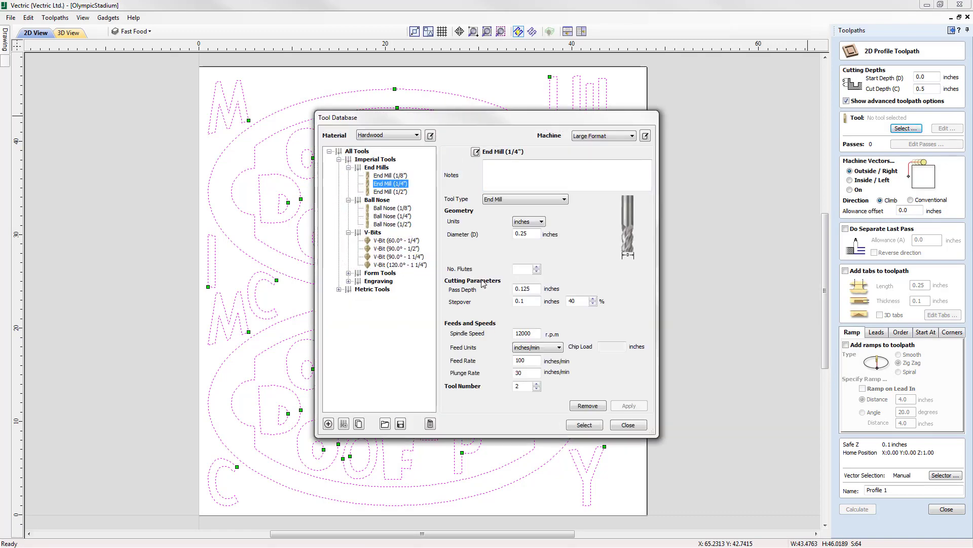
{"action": "left_click", "coordinate": [584, 425]}
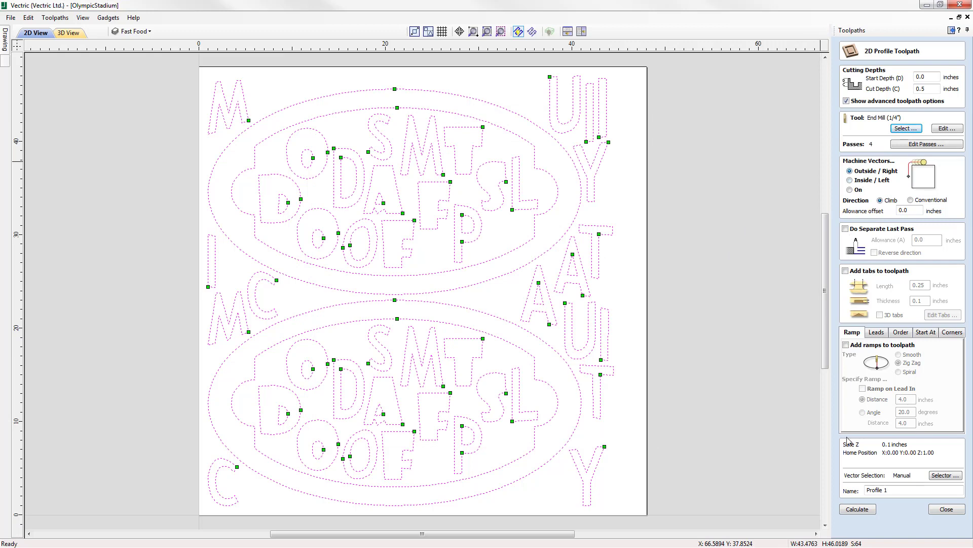
{"action": "left_click", "coordinate": [857, 510]}
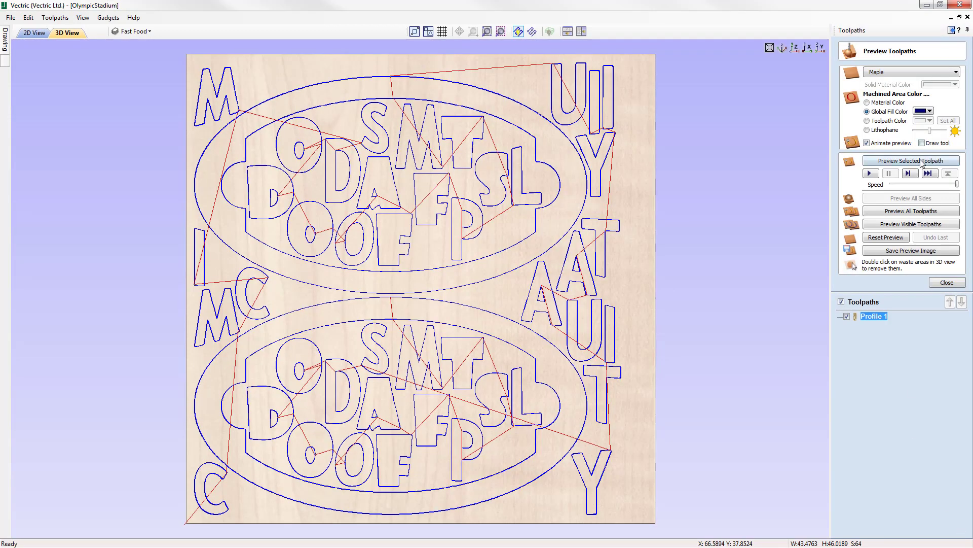
- Simulate the profile toolpath in 3D and remove the waste material around the parts and inside the upper oval's letters
{"action": "left_click", "coordinate": [921, 160]}
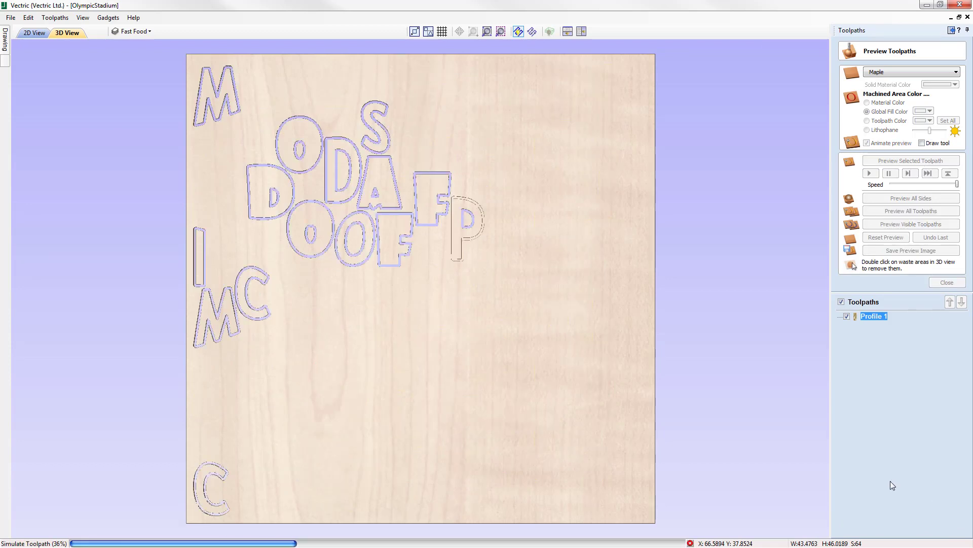
{"action": "double_click", "coordinate": [506, 295]}
{"action": "double_click", "coordinate": [454, 236]}
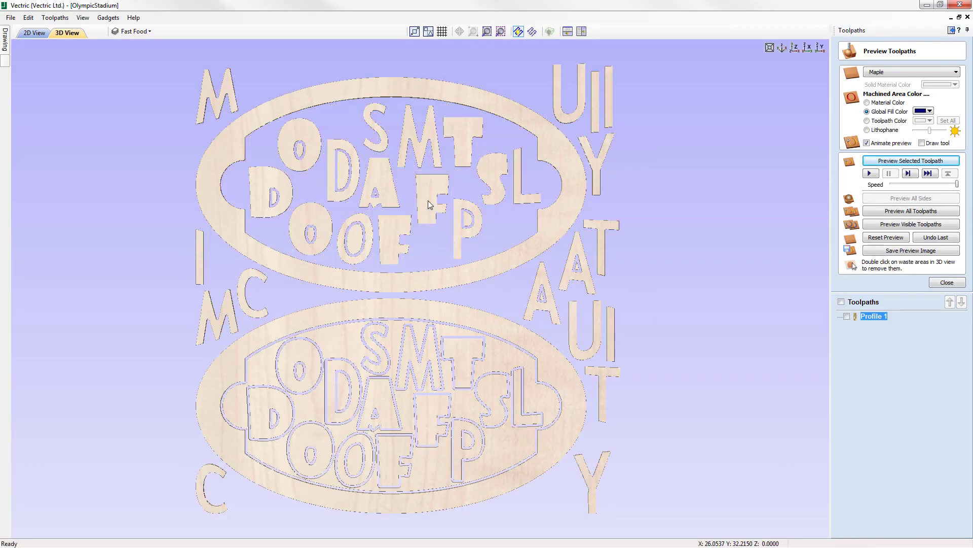
{"action": "double_click", "coordinate": [345, 170]}
{"action": "double_click", "coordinate": [352, 235]}
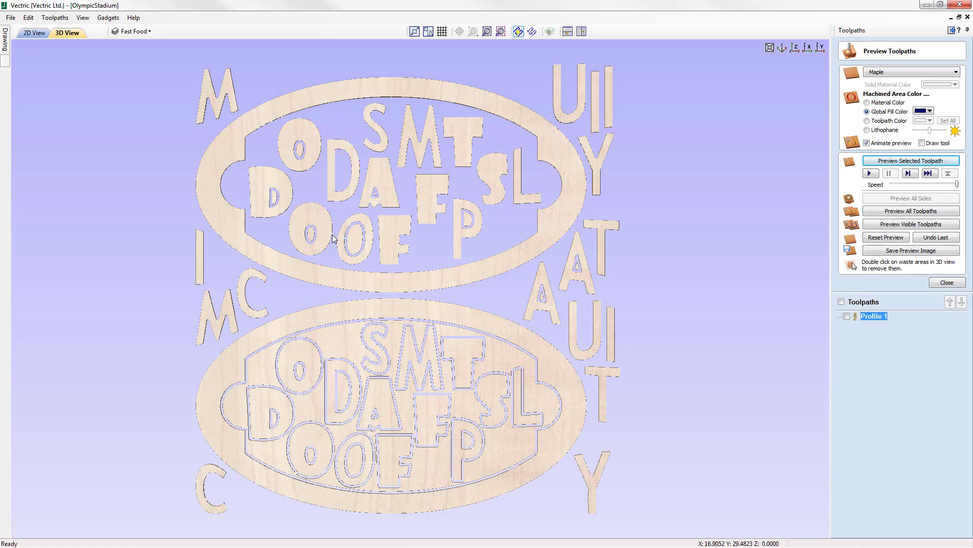
{"action": "double_click", "coordinate": [312, 236]}
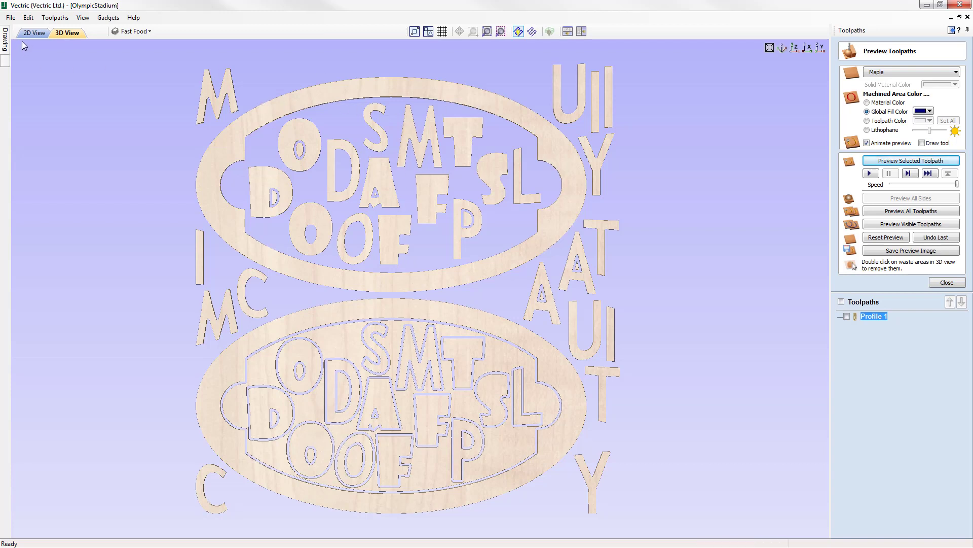
- Show the profile toolpath over the nested parts in the 2D view as solid cuts at tool width, and deselect the vectors
{"action": "left_click", "coordinate": [34, 33]}
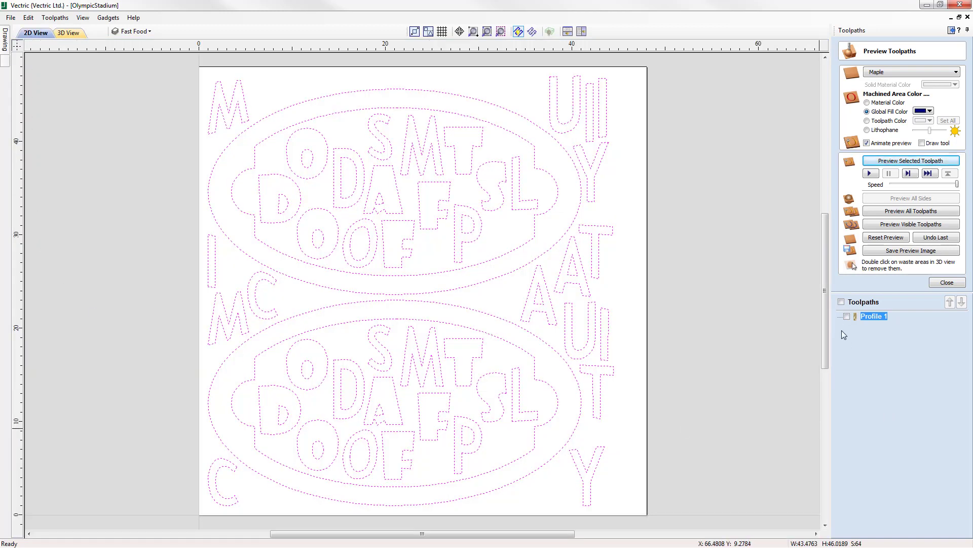
{"action": "left_click", "coordinate": [847, 316]}
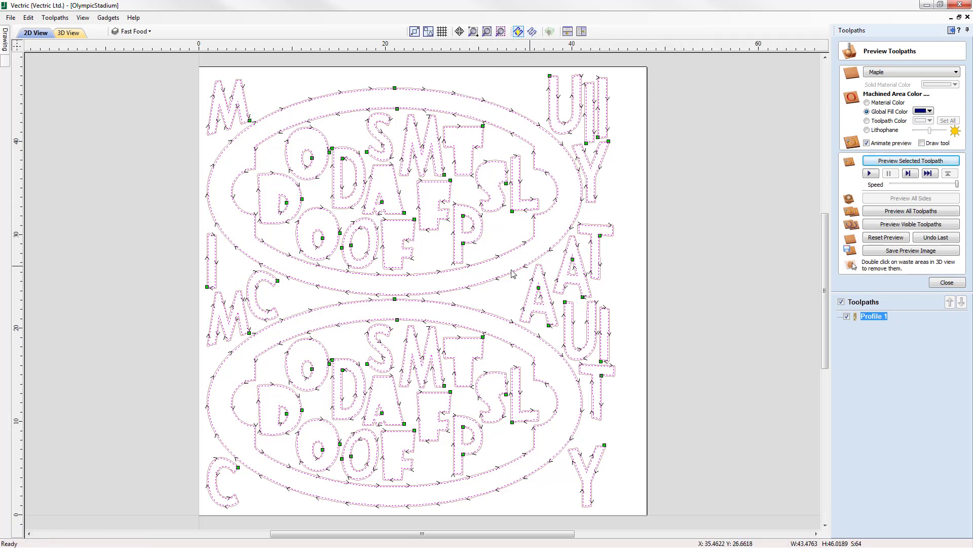
{"action": "left_click", "coordinate": [532, 31]}
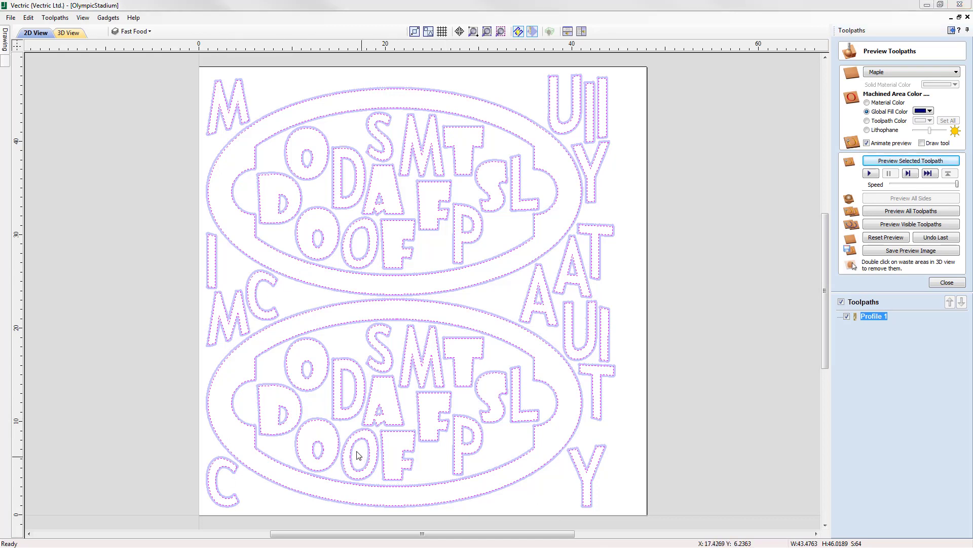
{"action": "left_click", "coordinate": [366, 413]}
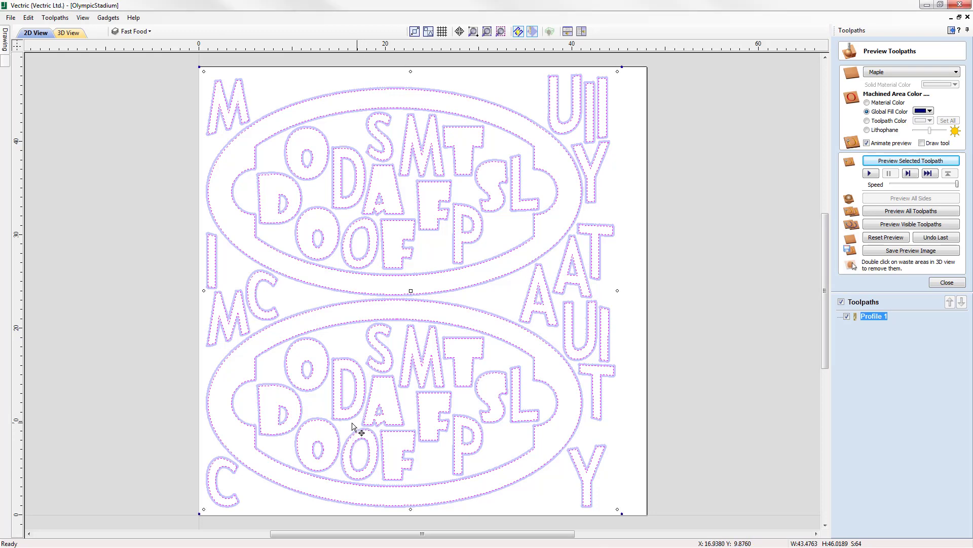
{"action": "left_click", "coordinate": [695, 380]}
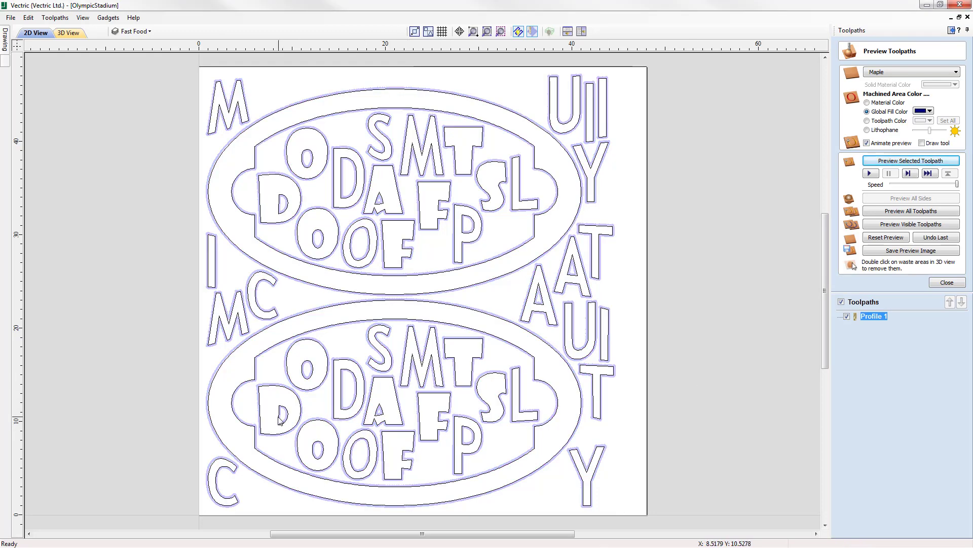
- Examine the clearance between the cuts around the lower oval's letters up close, and close the toolpath preview
{"action": "scroll", "coordinate": [278, 415], "scroll_direction": "up", "scroll_amount": 8}
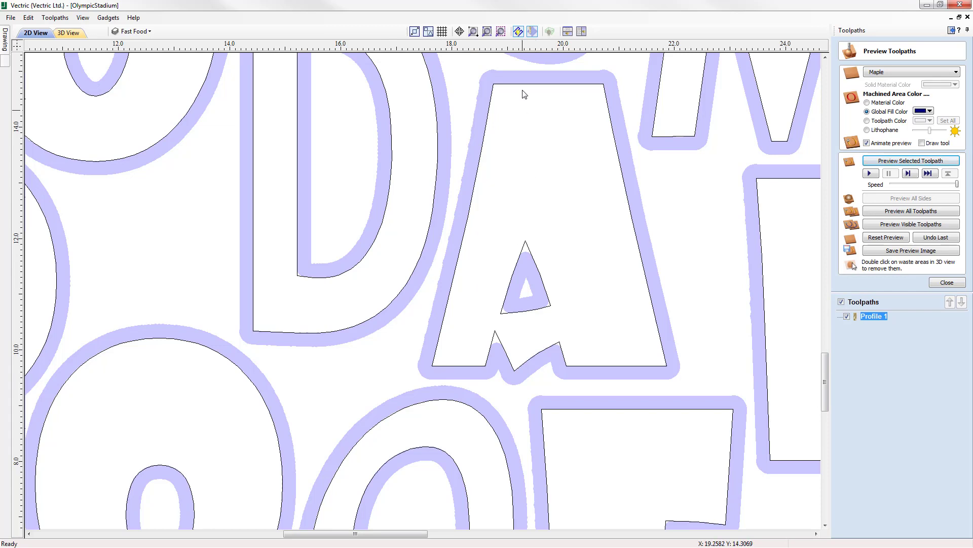
{"action": "left_click", "coordinate": [488, 32]}
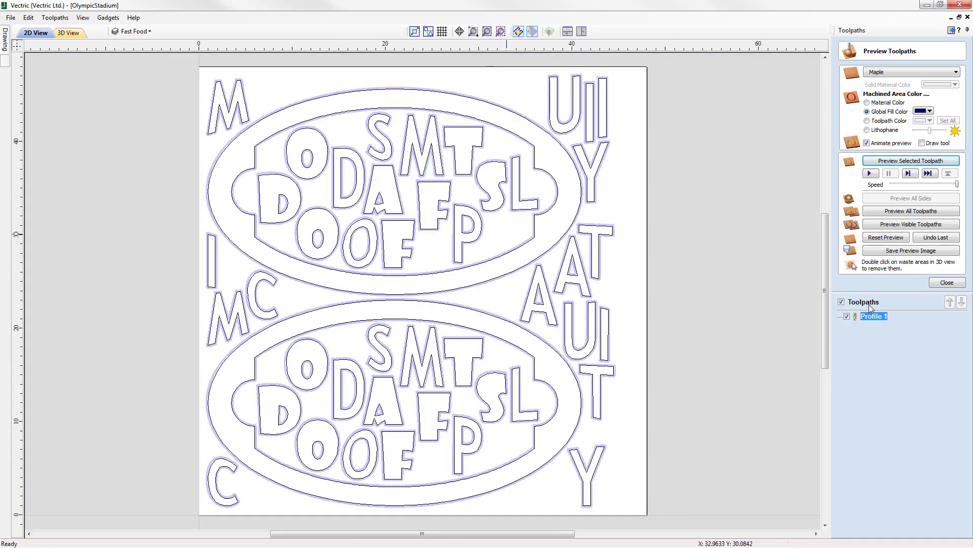
{"action": "left_click", "coordinate": [956, 283]}
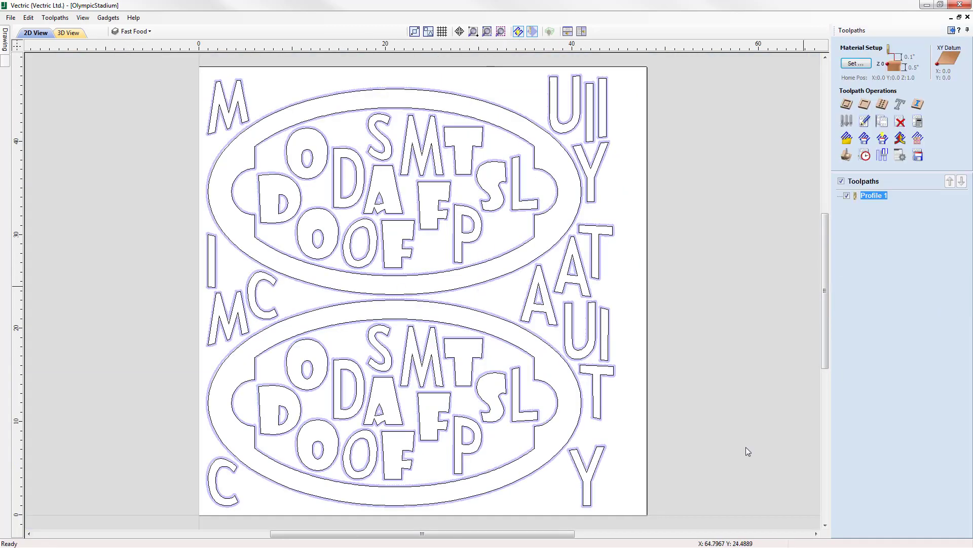
- Close the OlympicStadium file without saving and open NestingExample.crv from the Nesting_Guide_FILES folder
{"action": "left_click", "coordinate": [10, 17]}
{"action": "left_click", "coordinate": [32, 52]}
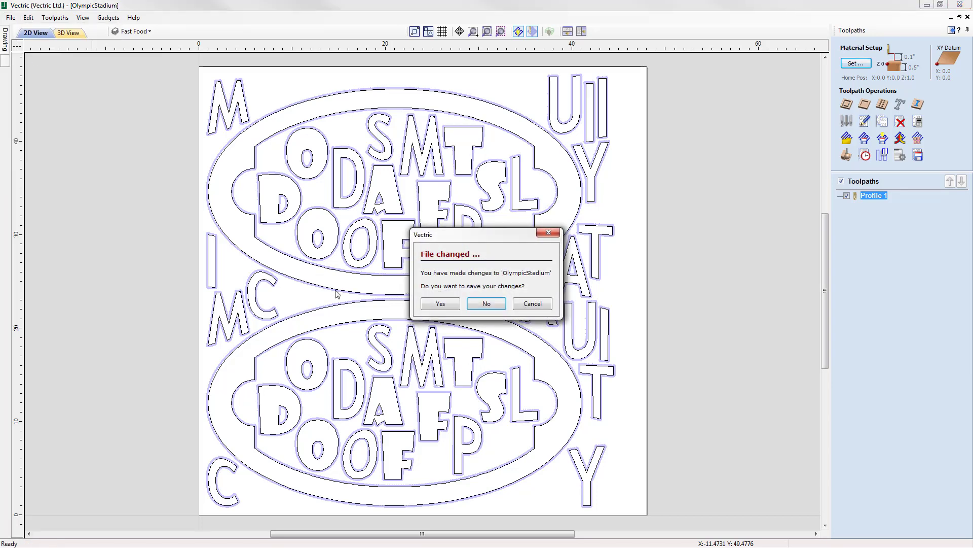
{"action": "left_click", "coordinate": [488, 303]}
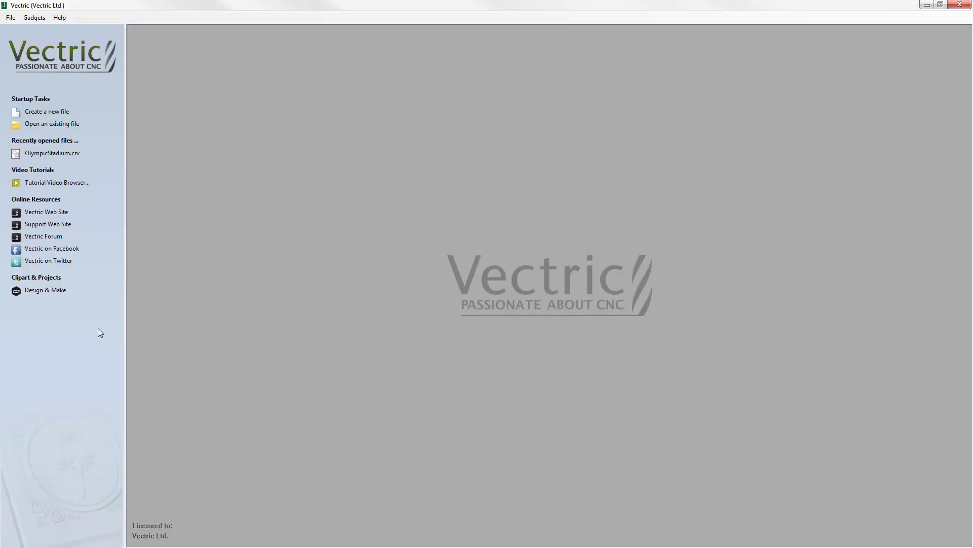
{"action": "left_click", "coordinate": [57, 126]}
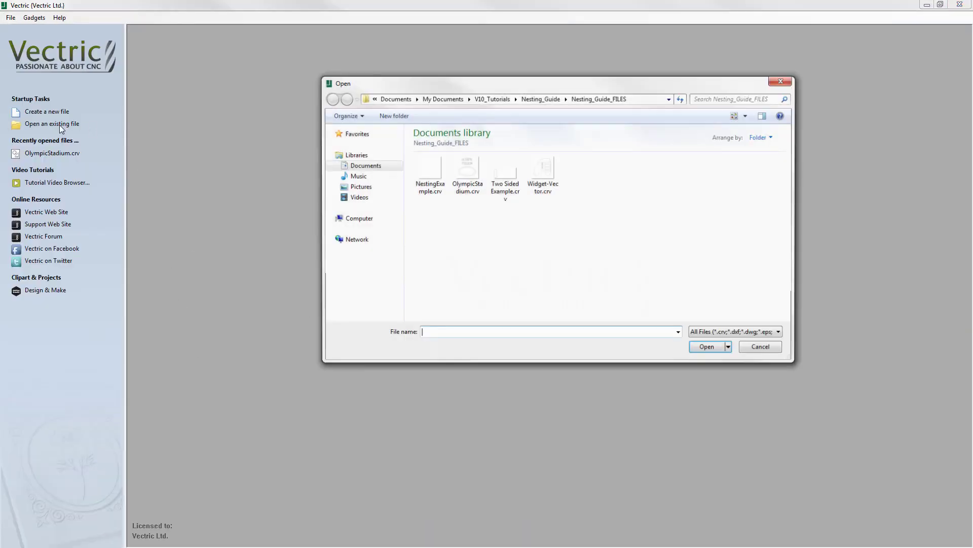
{"action": "left_click", "coordinate": [430, 178]}
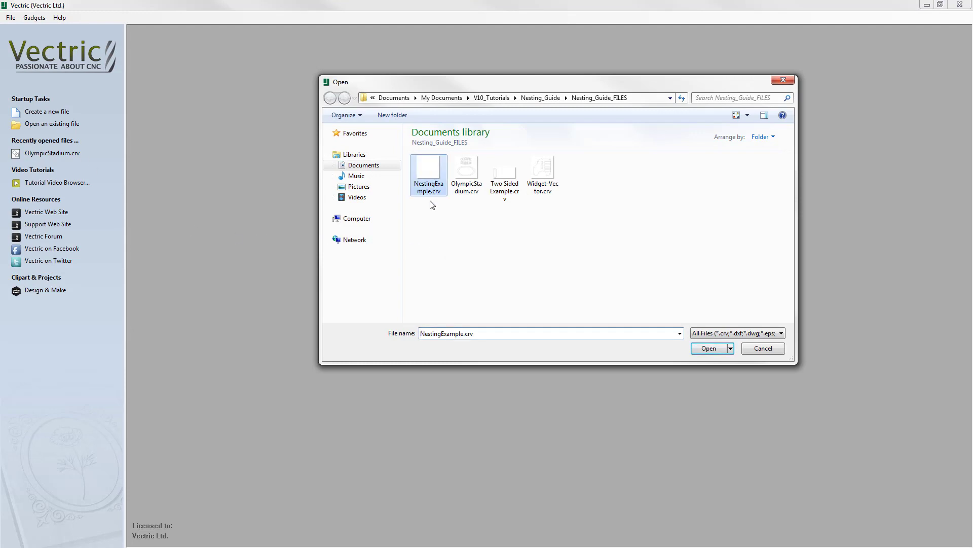
{"action": "left_click", "coordinate": [708, 348]}
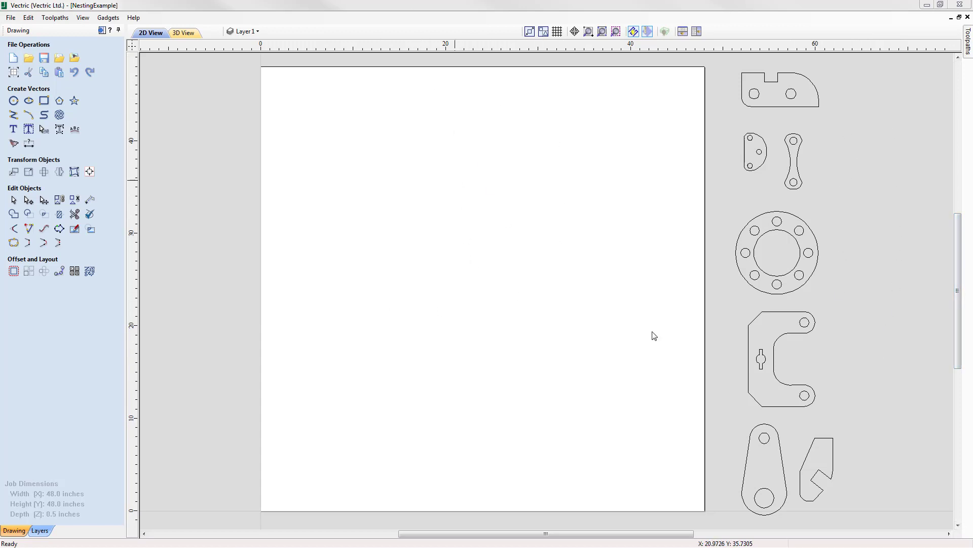
- Preview the nesting of 25 copies of the C-shaped bracket with parts not allowed inside other parts, and view all the sheets
{"action": "left_click_drag", "start_coordinate": [722, 299], "coordinate": [844, 418]}
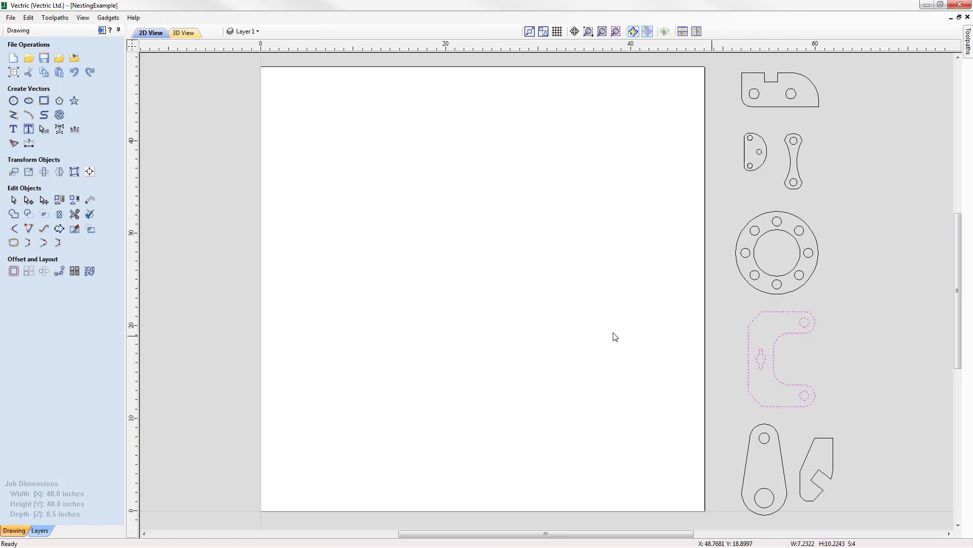
{"action": "left_click", "coordinate": [95, 274]}
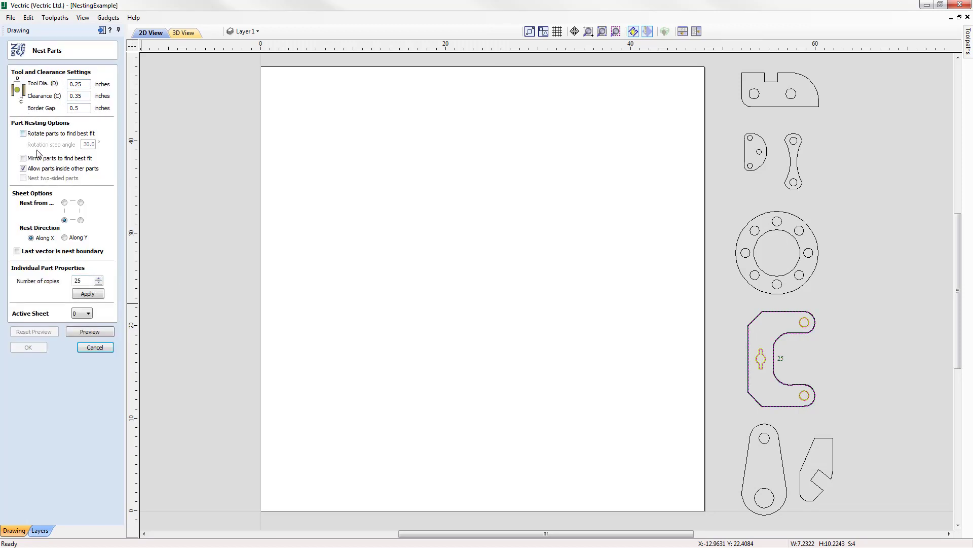
{"action": "left_click", "coordinate": [22, 169]}
{"action": "left_click", "coordinate": [81, 283]}
{"action": "left_click", "coordinate": [92, 298]}
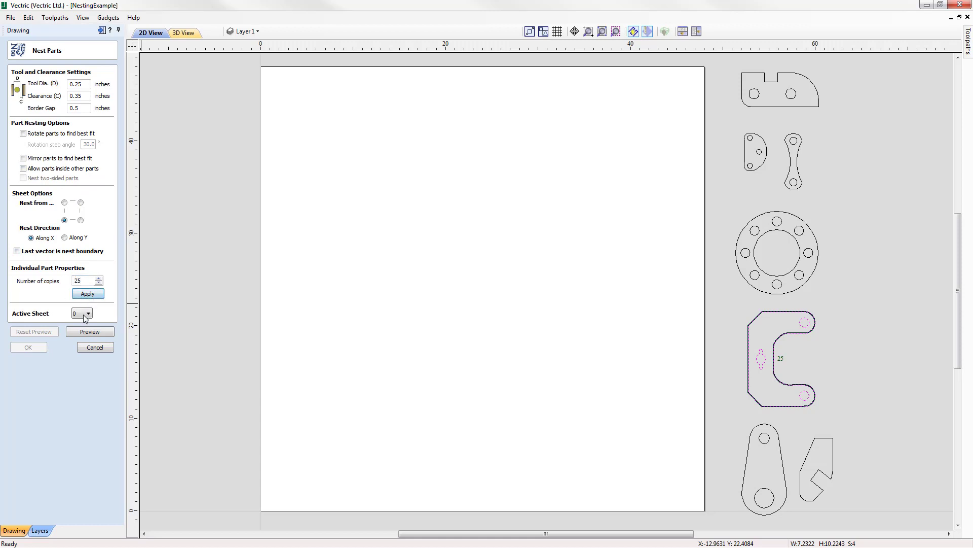
{"action": "left_click", "coordinate": [98, 334]}
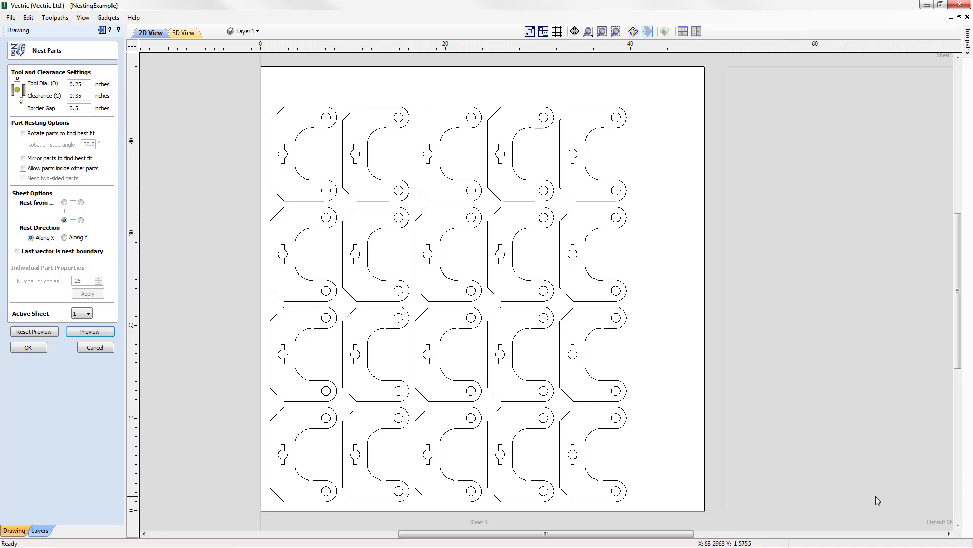
{"action": "scroll", "coordinate": [748, 456], "scroll_direction": "down", "scroll_amount": 2}
{"action": "scroll", "coordinate": [750, 446], "scroll_direction": "down", "scroll_amount": 1}
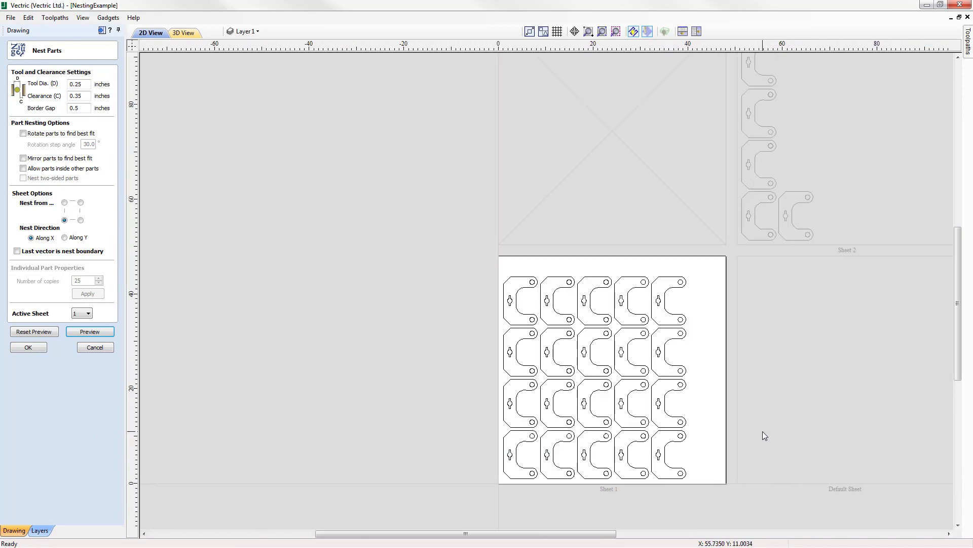
- Reset the nesting preview and preview the 25 C-shaped brackets with mirroring allowed for best fit, viewing both sheets
{"action": "scroll", "coordinate": [763, 431], "scroll_direction": "down", "scroll_amount": 1}
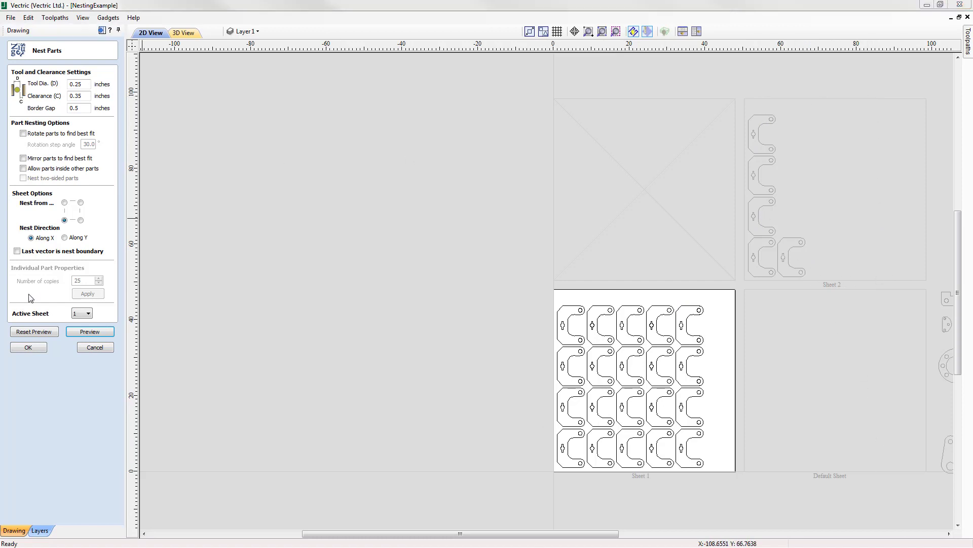
{"action": "left_click", "coordinate": [42, 331]}
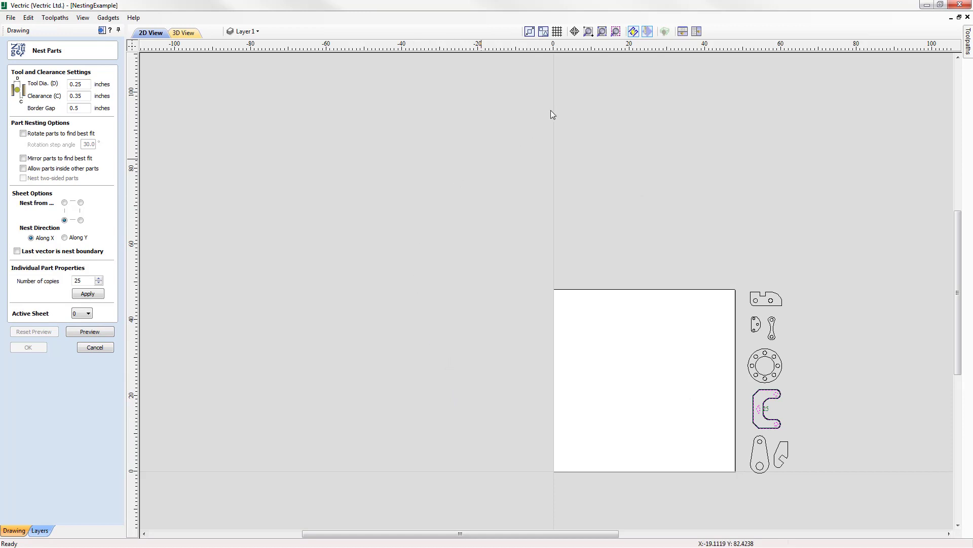
{"action": "left_click", "coordinate": [603, 31]}
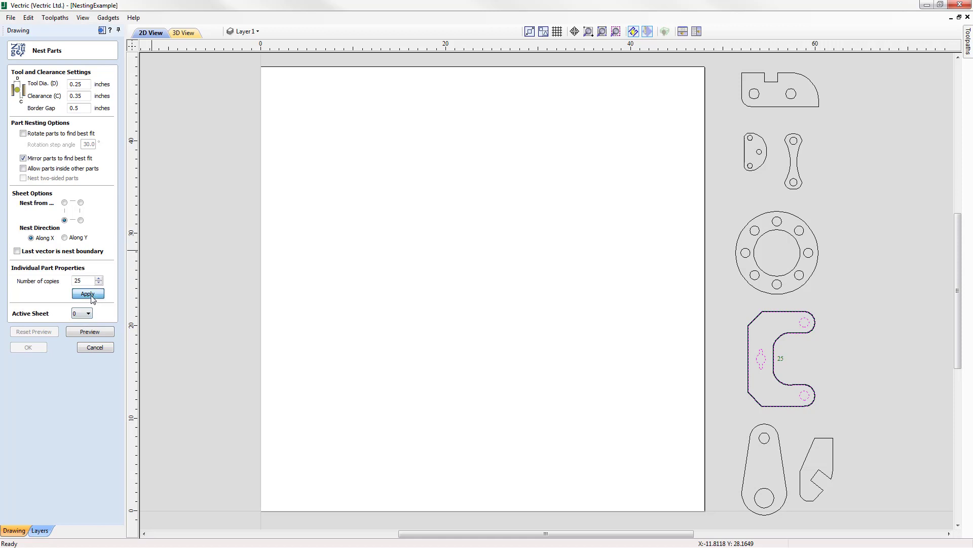
{"action": "left_click", "coordinate": [91, 332]}
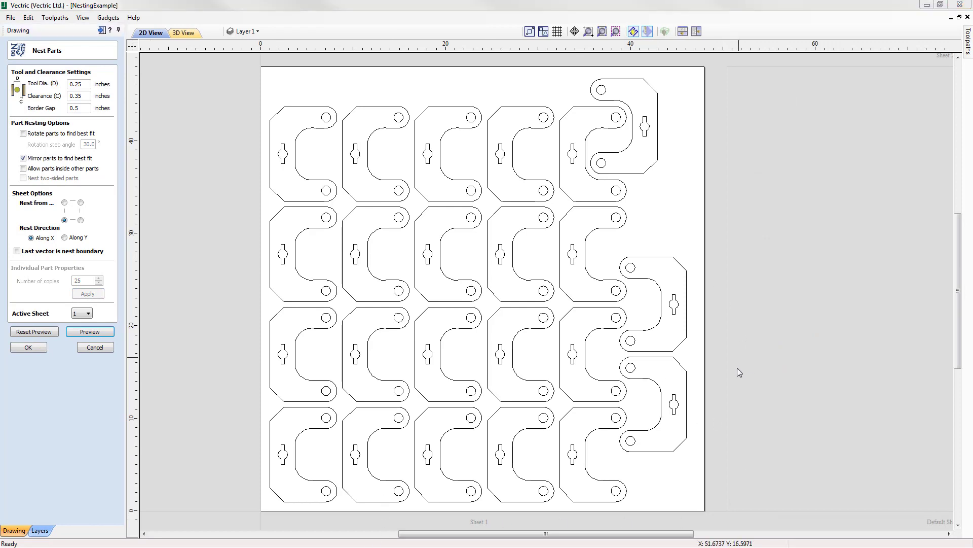
{"action": "scroll", "coordinate": [687, 282], "scroll_direction": "down", "scroll_amount": 4}
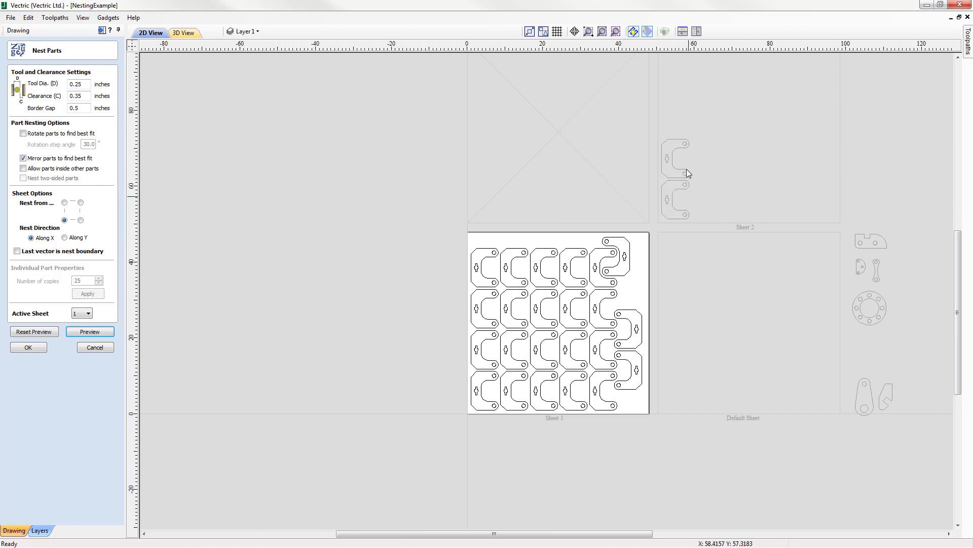
{"action": "scroll", "coordinate": [708, 320], "scroll_direction": "up", "scroll_amount": 3}
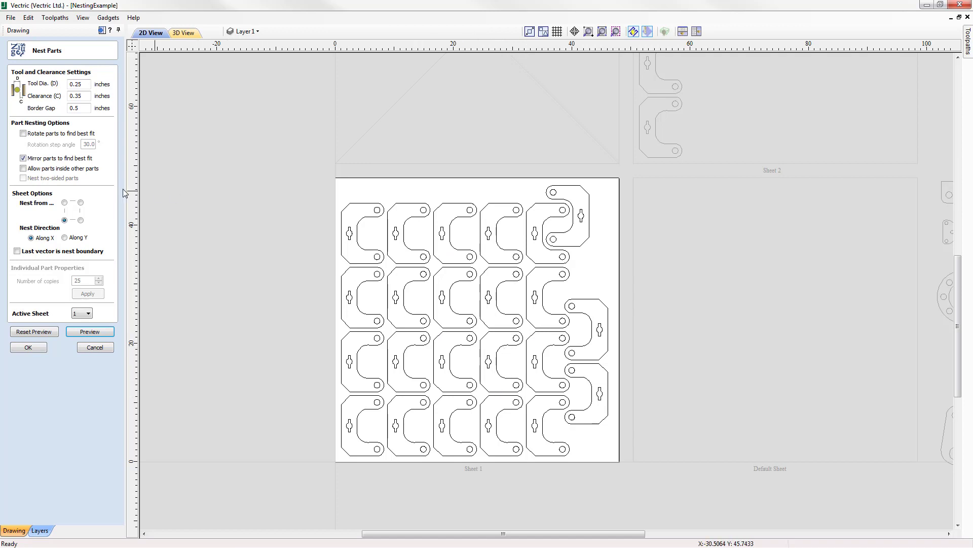
- Reset the preview, and preview the 25 brackets with mirroring off and rotation allowed at a 45-degree step angle, viewing both sheets
{"action": "left_click", "coordinate": [41, 333]}
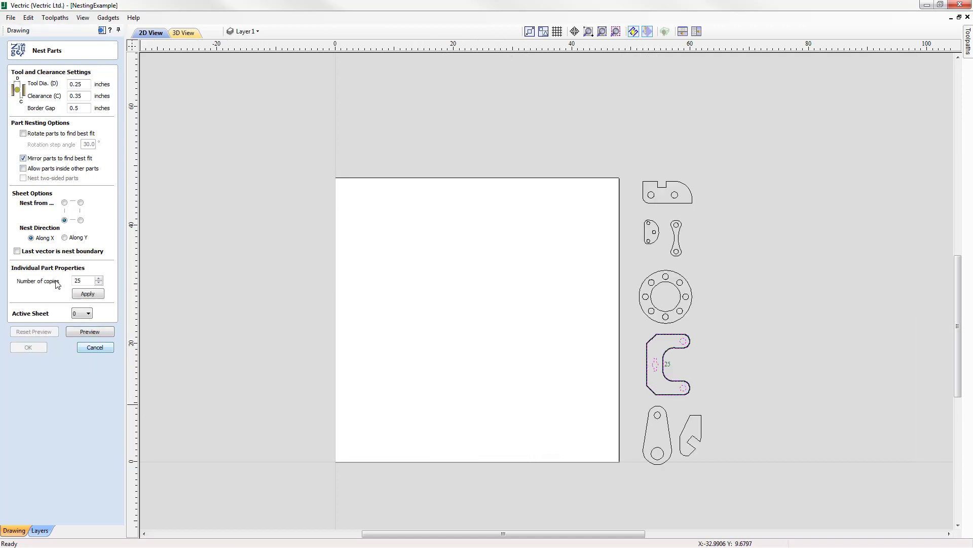
{"action": "left_click", "coordinate": [23, 159]}
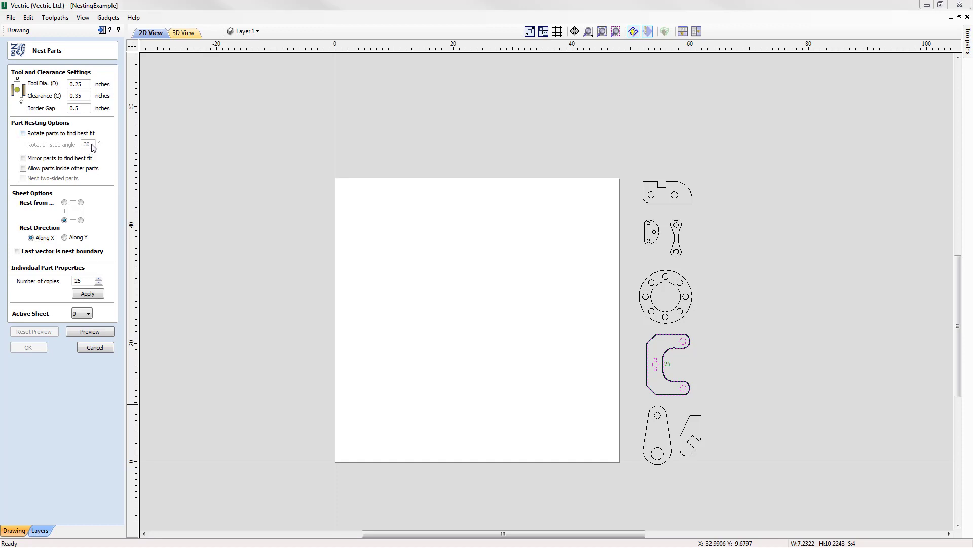
{"action": "left_click", "coordinate": [23, 133]}
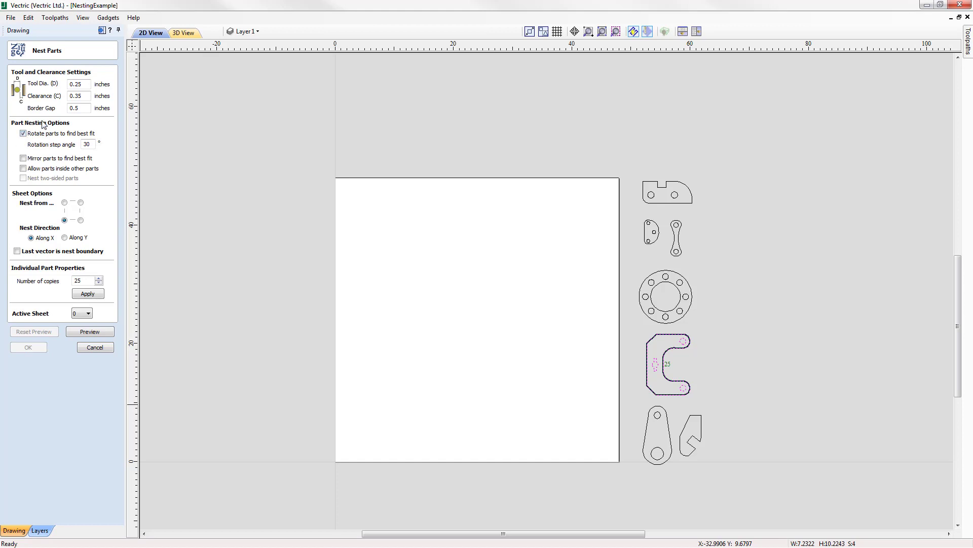
{"action": "left_click_drag", "start_coordinate": [91, 144], "coordinate": [81, 146]}
{"action": "left_click", "coordinate": [89, 296]}
{"action": "left_click", "coordinate": [90, 332]}
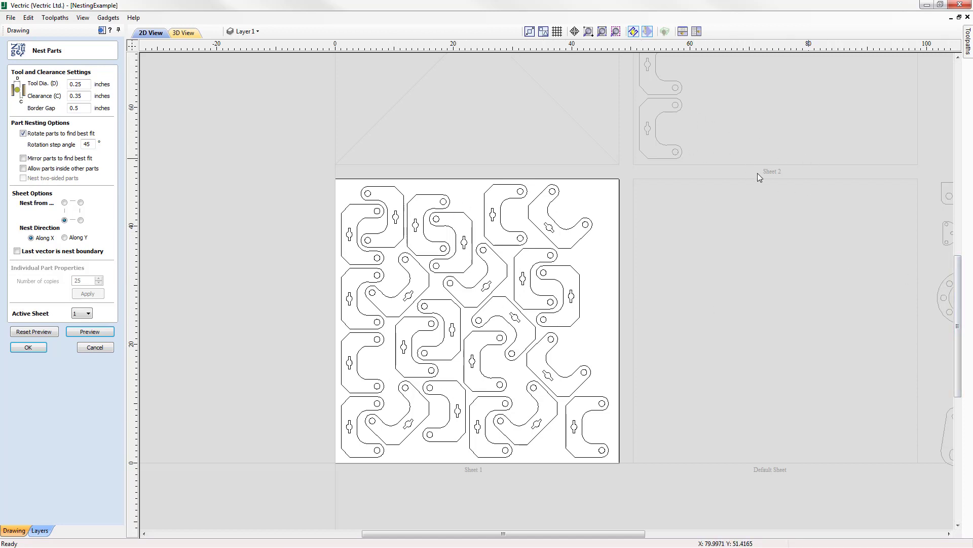
{"action": "scroll", "coordinate": [694, 176], "scroll_direction": "up", "scroll_amount": 3}
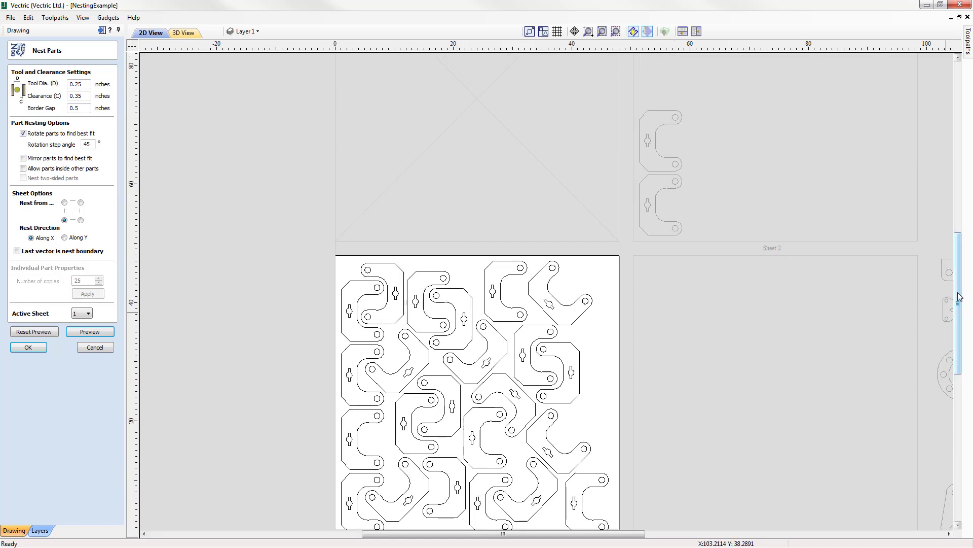
{"action": "left_click_drag", "start_coordinate": [960, 298], "coordinate": [960, 321]}
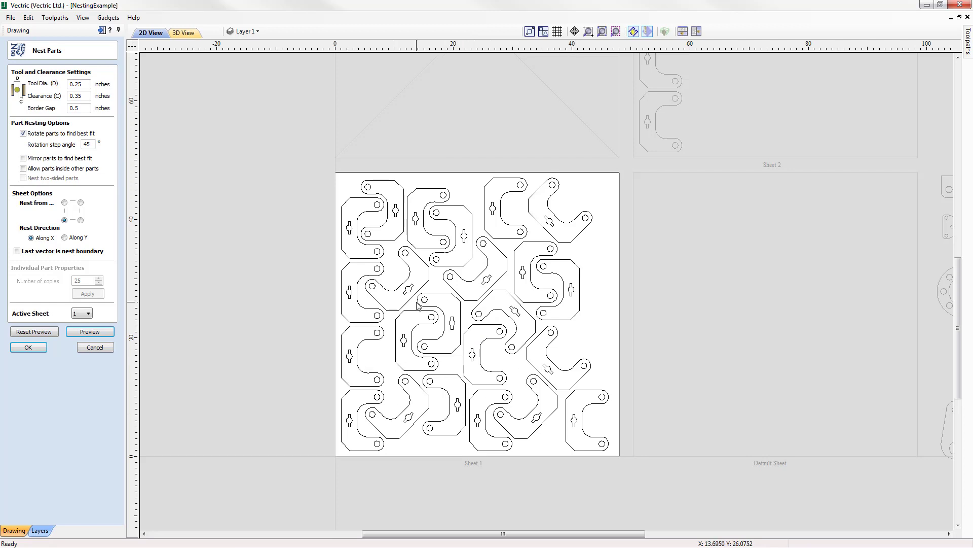
- Preview the 25-bracket nest with a rotation step angle of 1 degree, and close the nesting tool without keeping the nest
{"action": "left_click", "coordinate": [44, 333]}
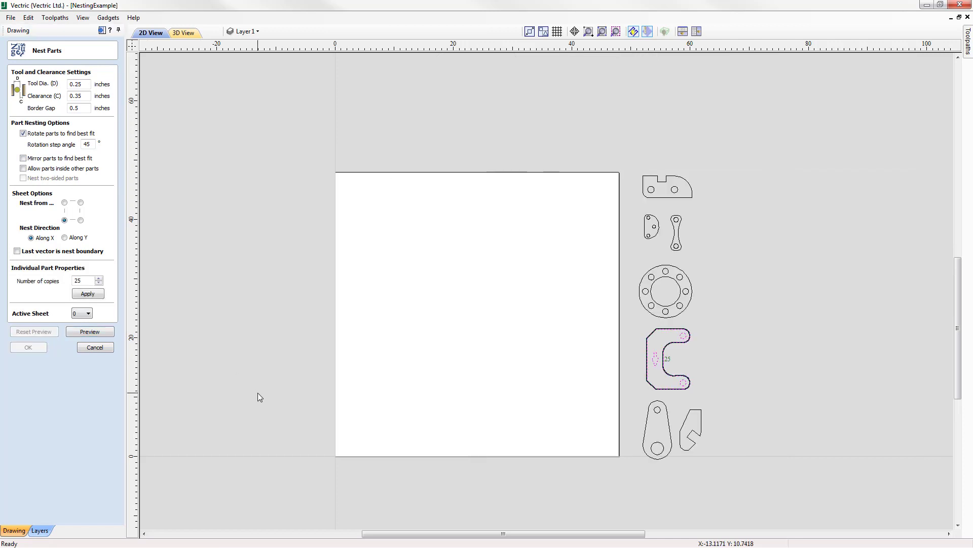
{"action": "double_click", "coordinate": [92, 144]}
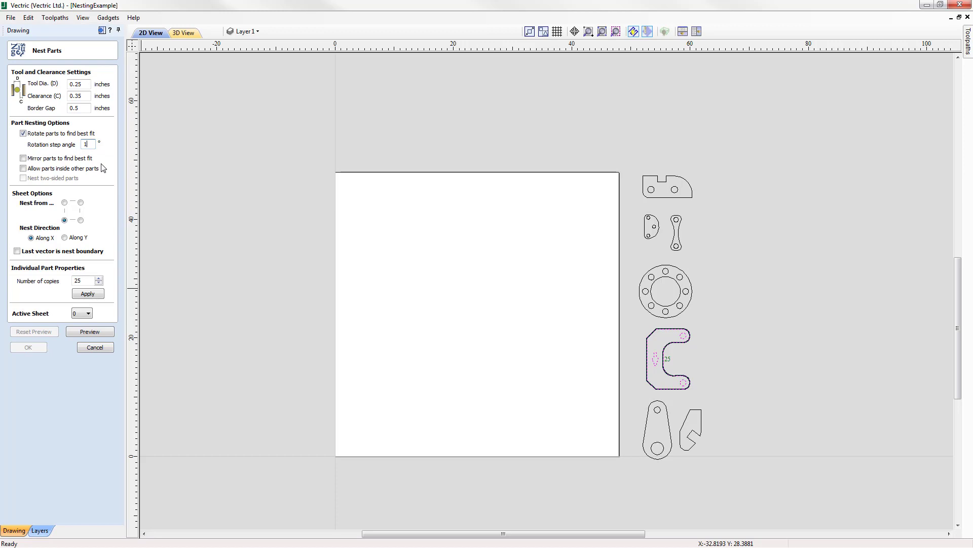
{"action": "left_click", "coordinate": [89, 294]}
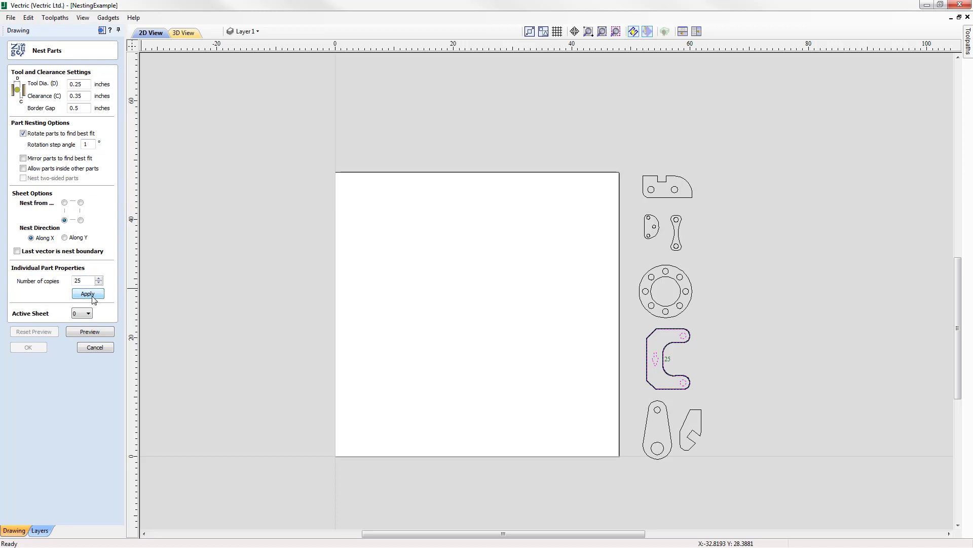
{"action": "left_click", "coordinate": [99, 334]}
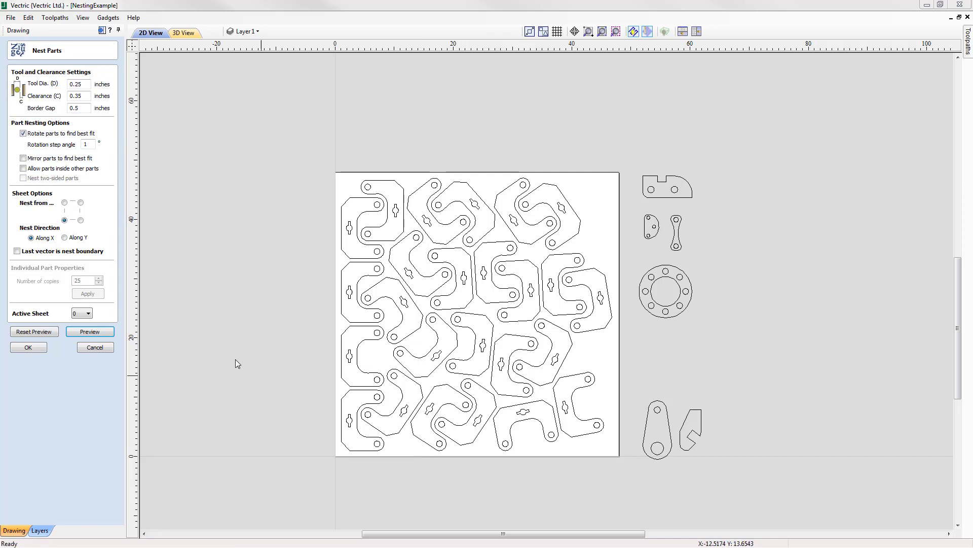
{"action": "left_click", "coordinate": [40, 333]}
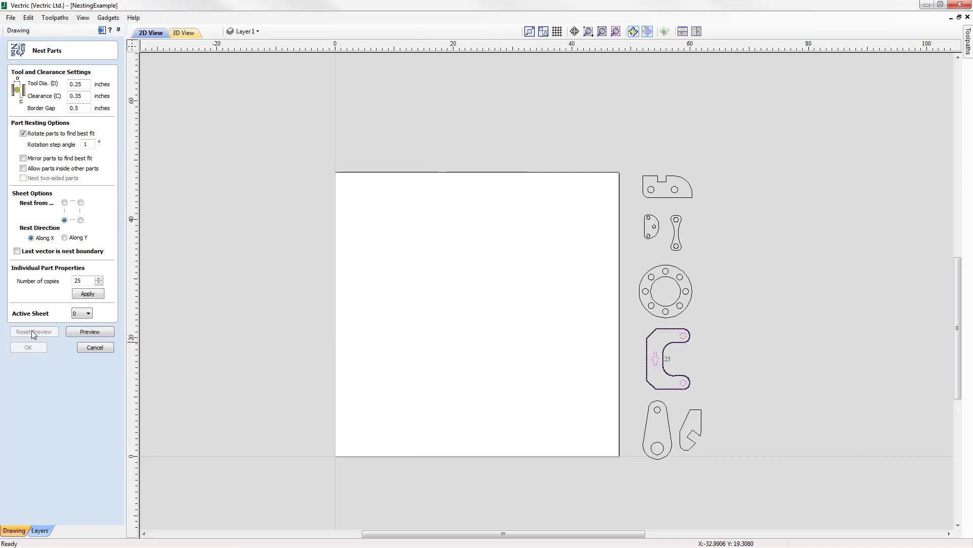
{"action": "left_click", "coordinate": [97, 349]}
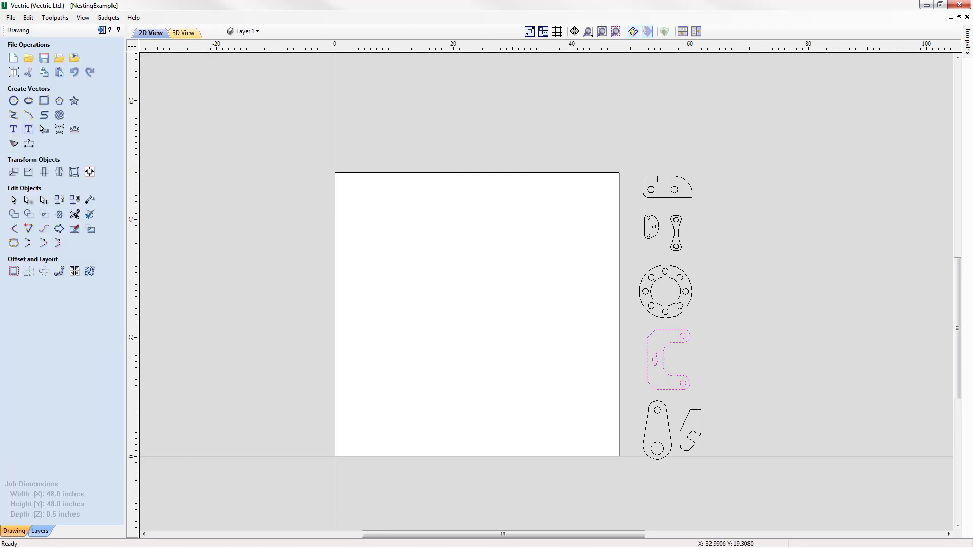
- Nest 5 copies each of the four parts above the C-shaped bracket, with rotation in 1-degree steps, and accept the nest
{"action": "left_click", "coordinate": [435, 402]}
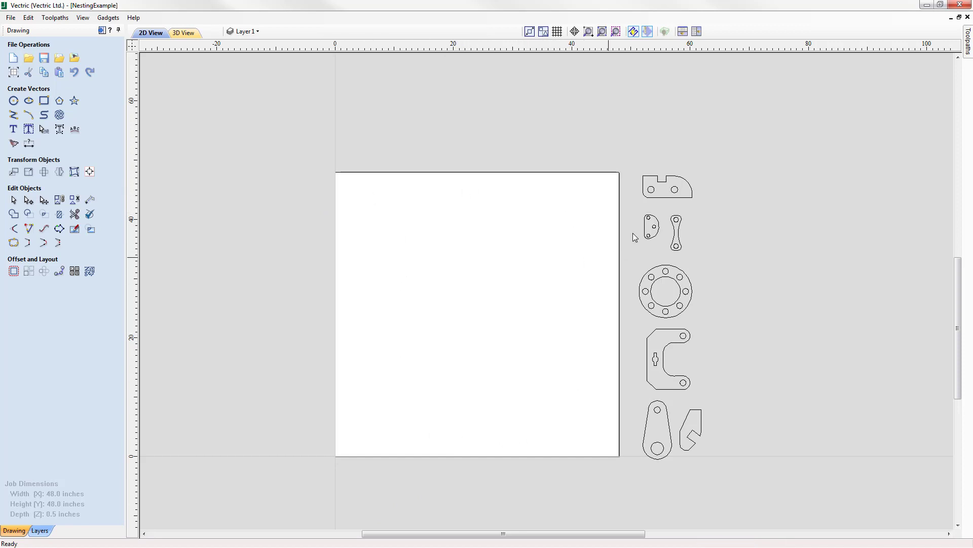
{"action": "left_click_drag", "start_coordinate": [701, 319], "coordinate": [701, 324]}
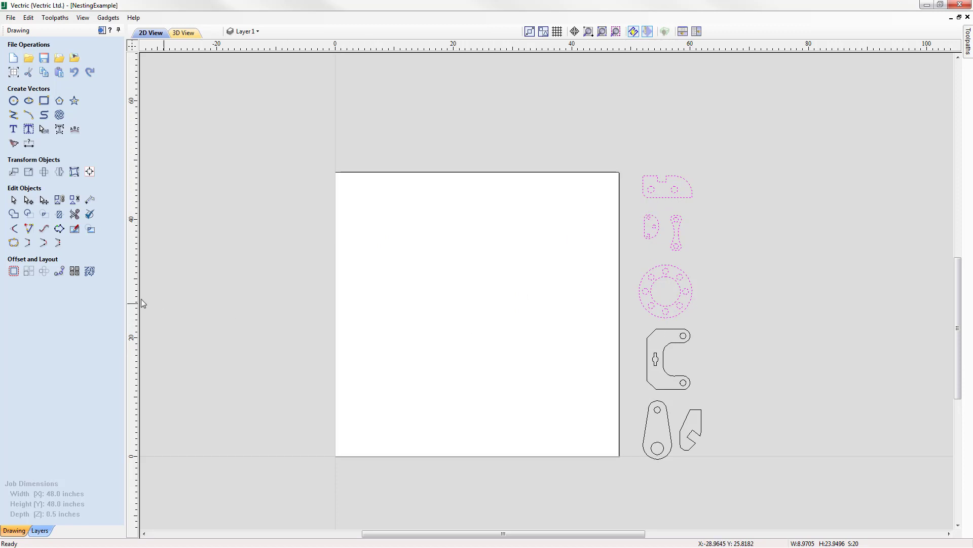
{"action": "left_click", "coordinate": [89, 272]}
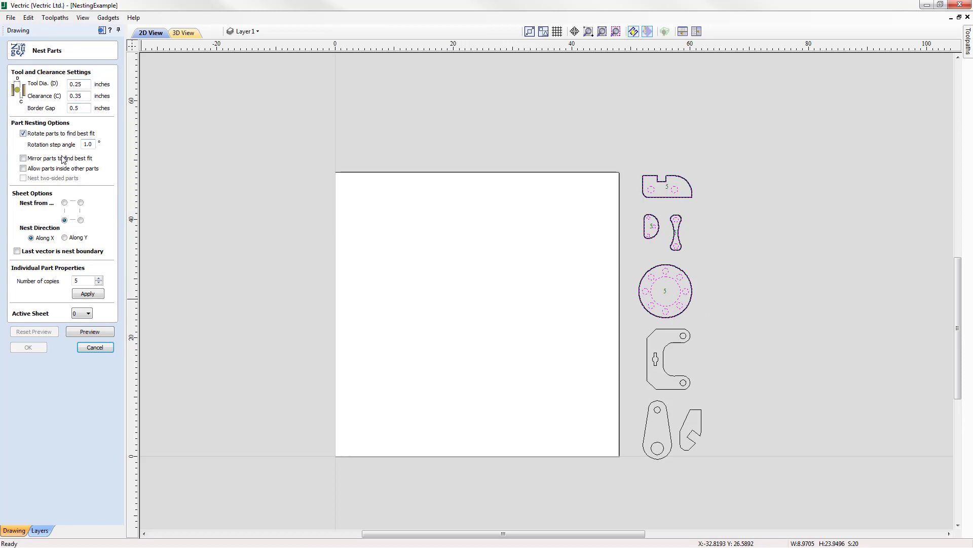
{"action": "left_click", "coordinate": [72, 282]}
{"action": "left_click", "coordinate": [90, 296]}
{"action": "left_click", "coordinate": [79, 332]}
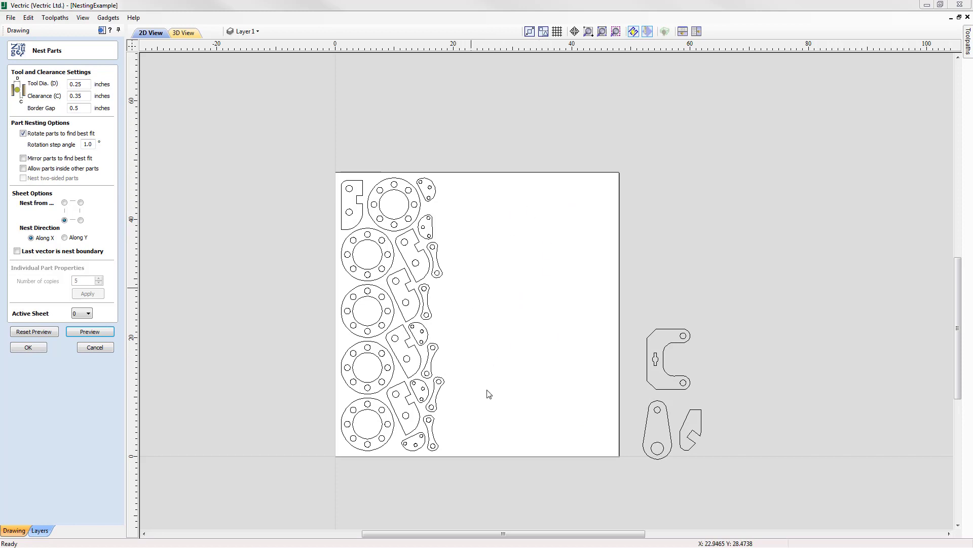
{"action": "left_click", "coordinate": [28, 348]}
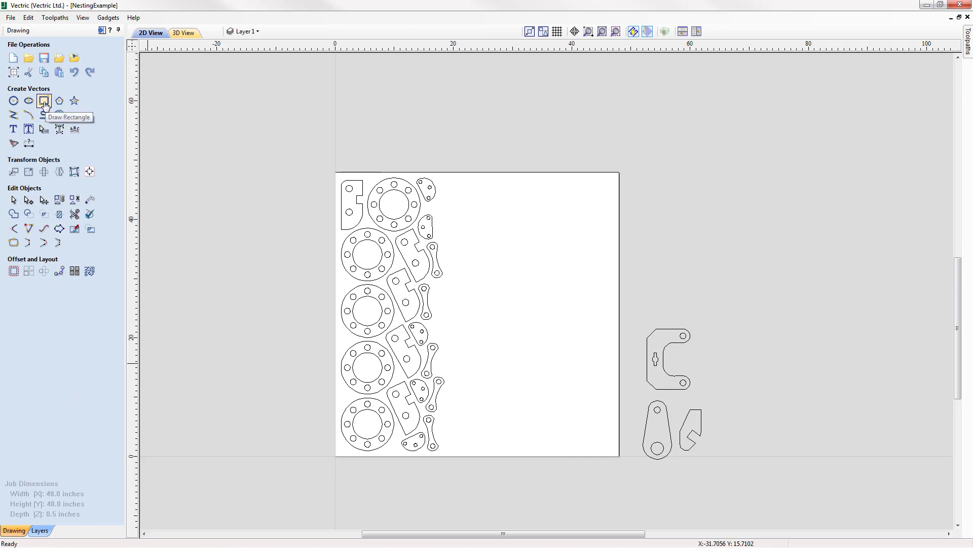
- Draw a rectangle about 29 by 46 inches over the sheet's empty area, and narrow it to about 28 inches clear of the nested parts
{"action": "left_click", "coordinate": [44, 101]}
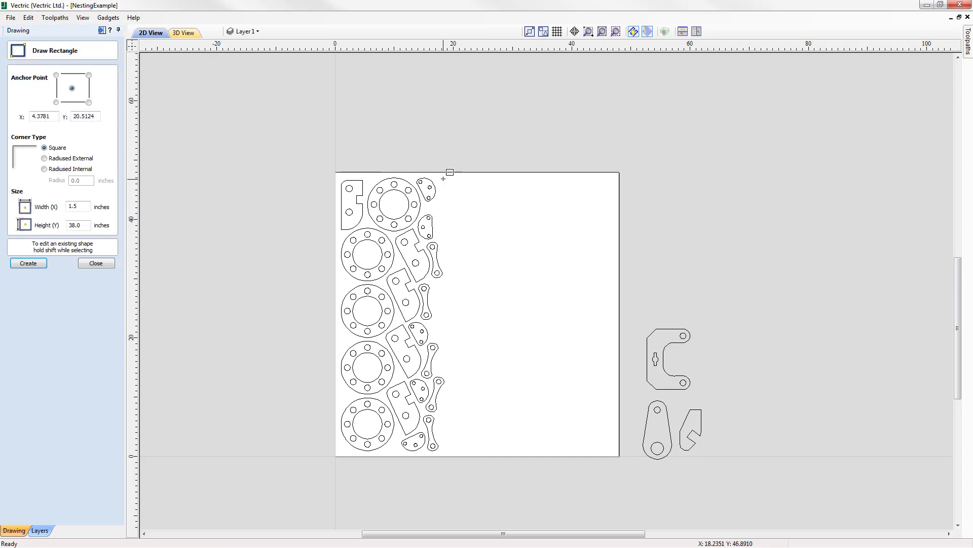
{"action": "left_click_drag", "start_coordinate": [444, 178], "coordinate": [616, 450]}
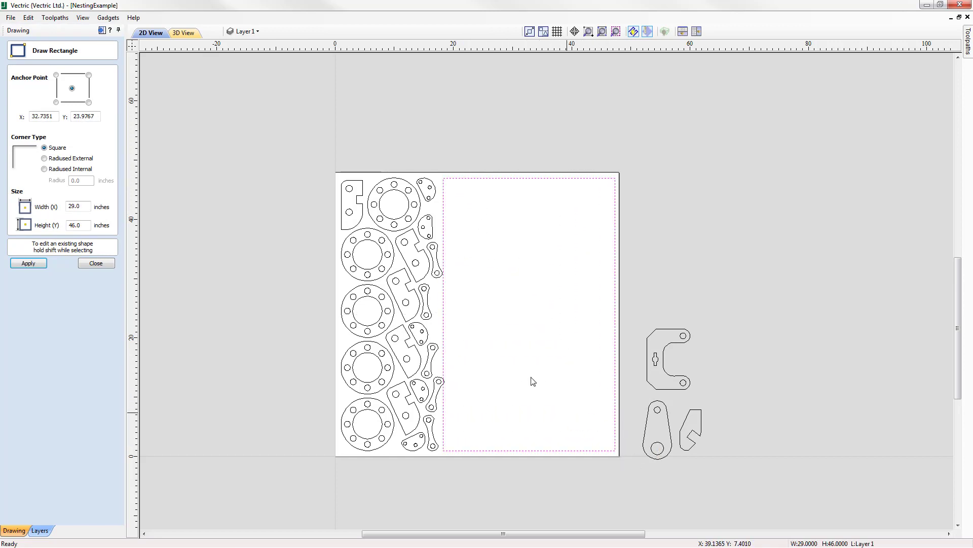
{"action": "key", "text": "Escape"}
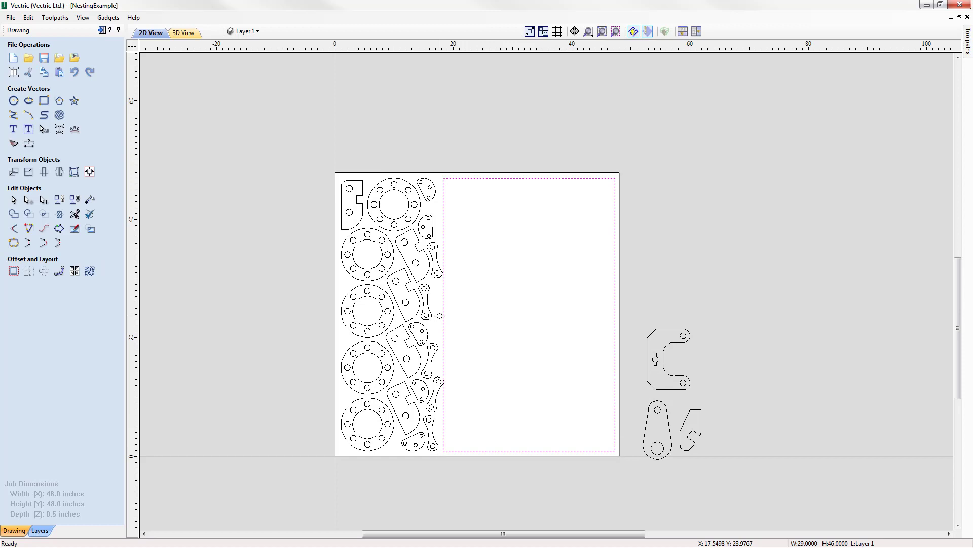
{"action": "left_click_drag", "start_coordinate": [440, 315], "coordinate": [449, 316]}
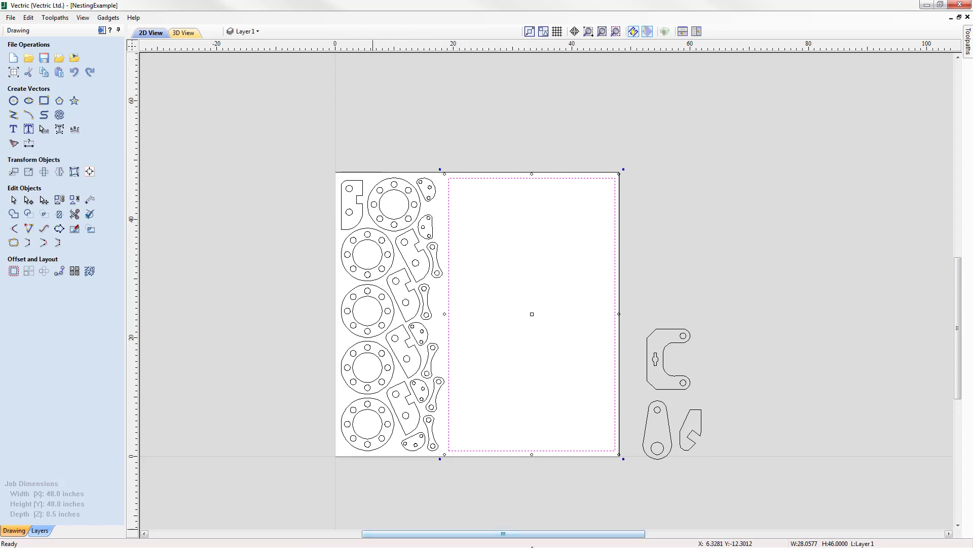
{"action": "left_click", "coordinate": [544, 503]}
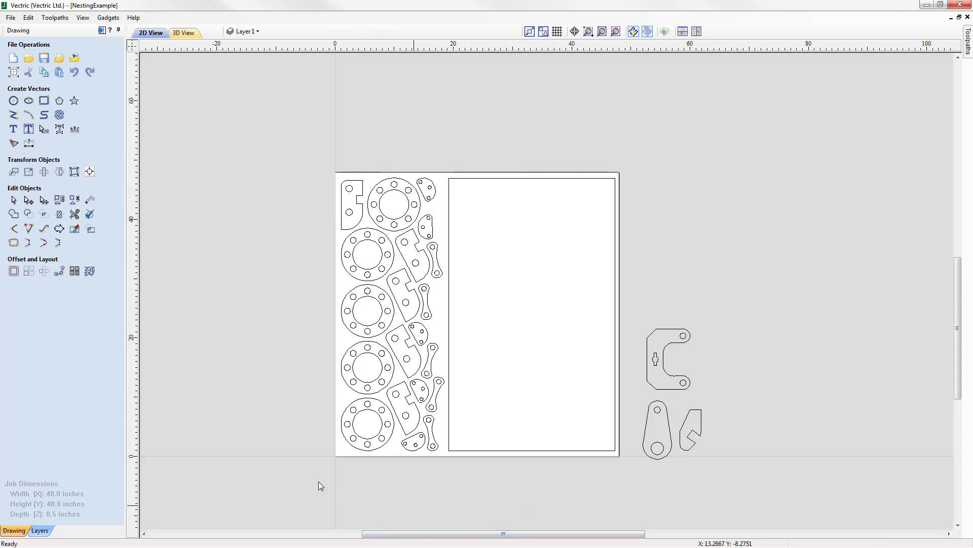
- Start Nest Parts and select the three parts still off the sheet, adding the large rectangle to the selection last
{"action": "left_click", "coordinate": [90, 274]}
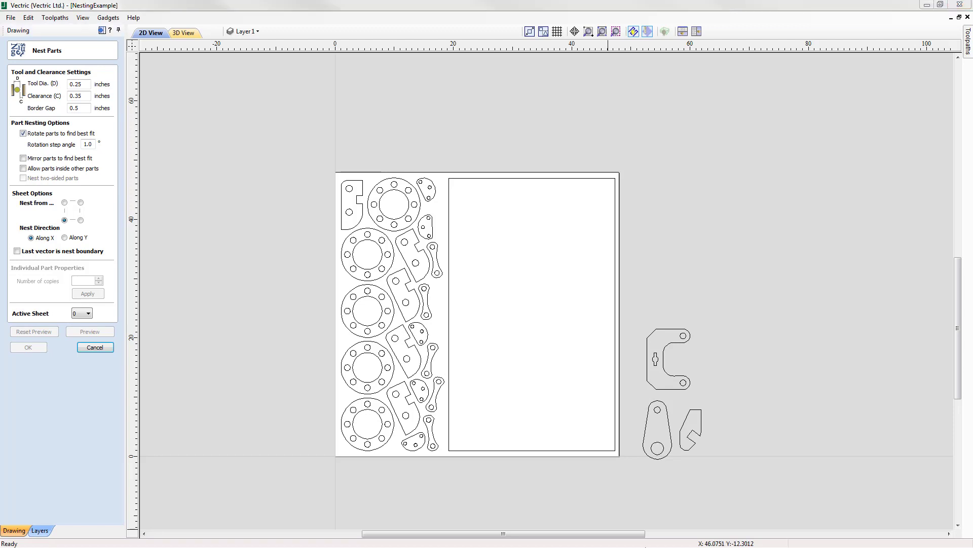
{"action": "left_click_drag", "start_coordinate": [632, 319], "coordinate": [650, 348]}
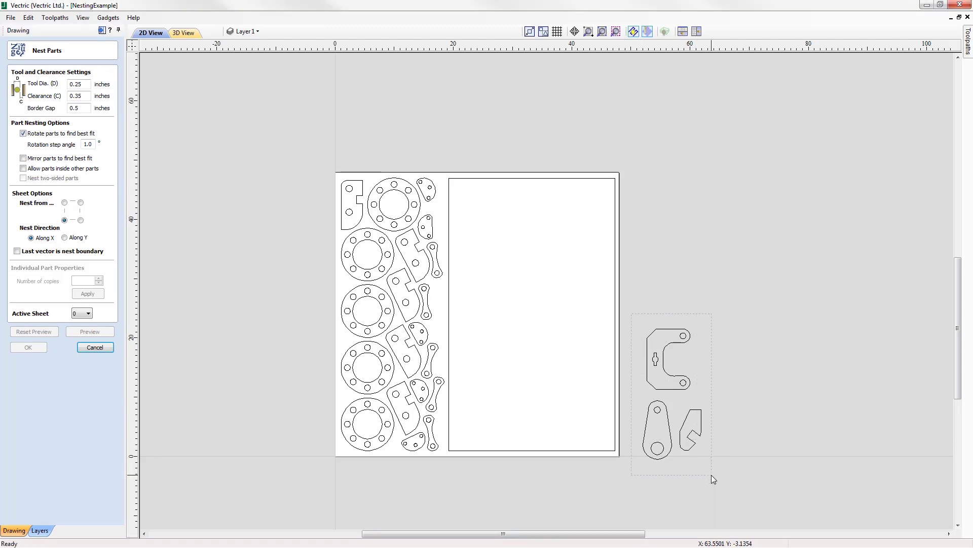
{"action": "left_click_drag", "start_coordinate": [712, 475], "coordinate": [698, 485]}
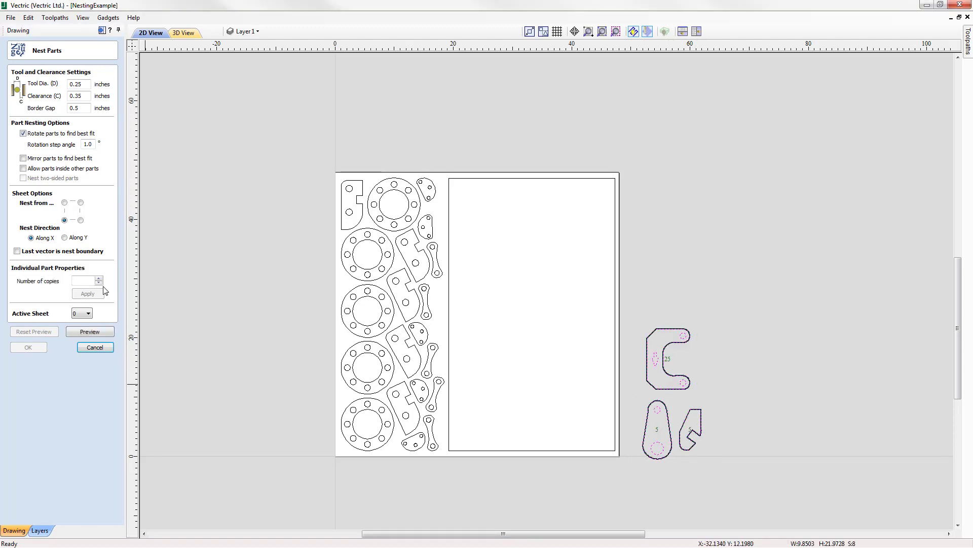
{"action": "left_click", "coordinate": [83, 279]}
{"action": "type", "text": "5"}
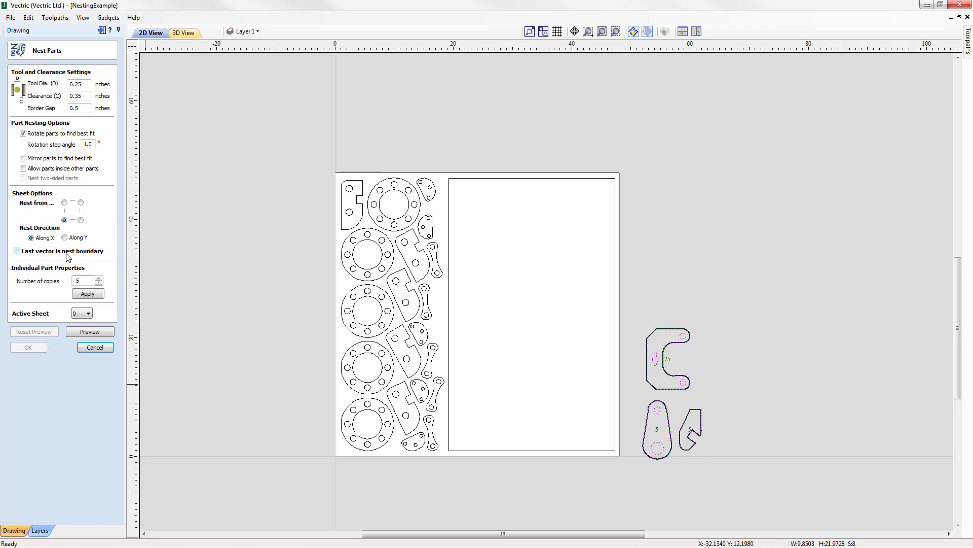
{"action": "left_click", "coordinate": [477, 178], "text": "shift"}
{"action": "left_click", "coordinate": [477, 178], "text": "shift"}
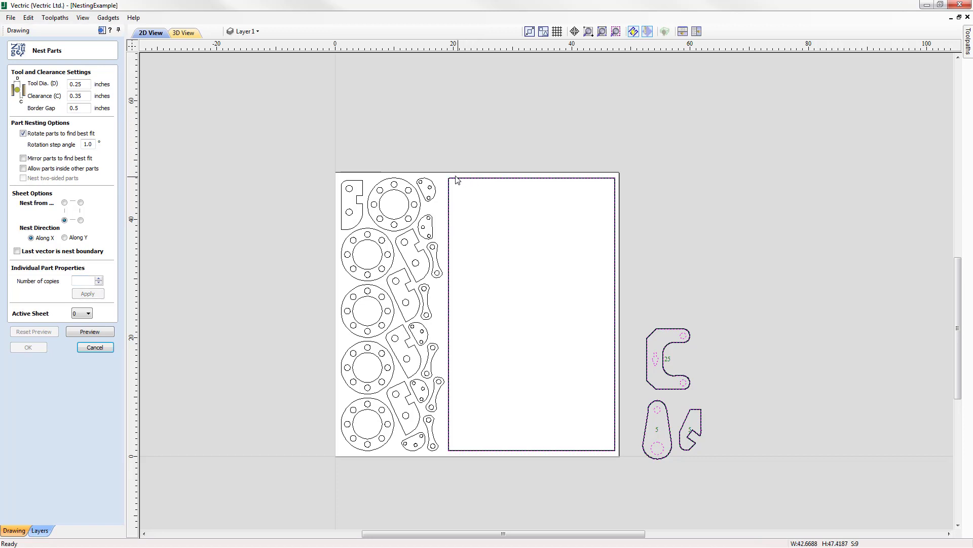
- Make the last-selected rectangle the nest boundary, and apply 5 copies to the parts selected for nesting
{"action": "left_click", "coordinate": [17, 251]}
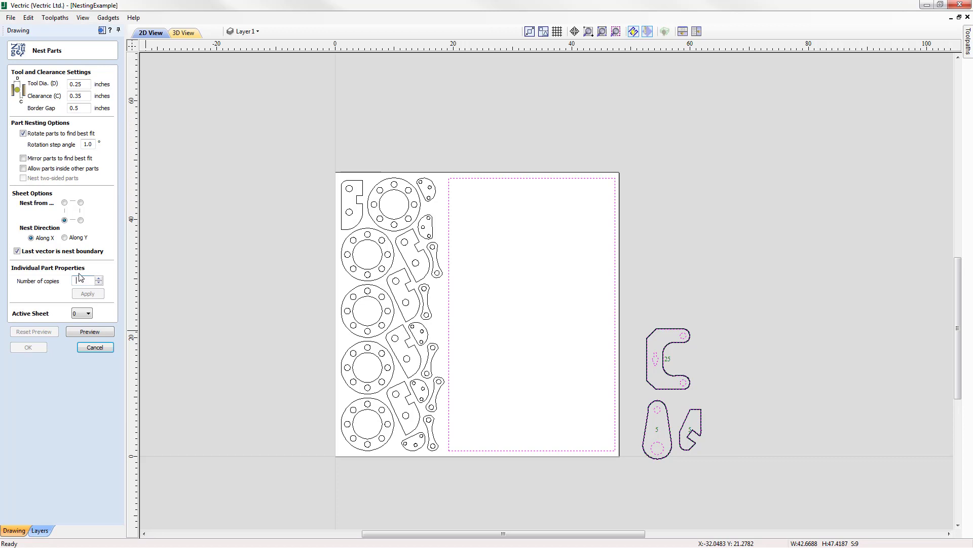
{"action": "type", "text": "5"}
{"action": "left_click", "coordinate": [87, 294]}
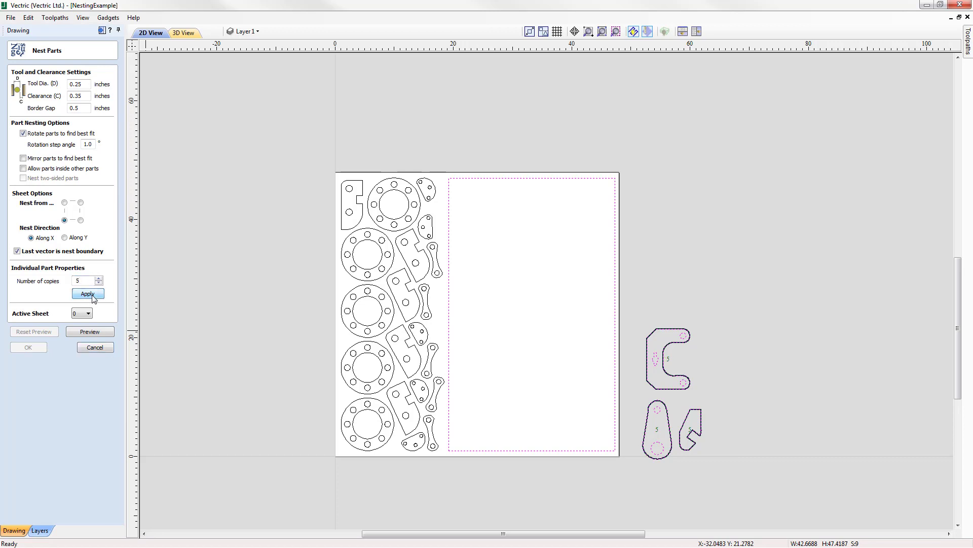
- Preview the nest of the three parts inside the rectangular boundary, and cancel the nesting
{"action": "left_click", "coordinate": [93, 331]}
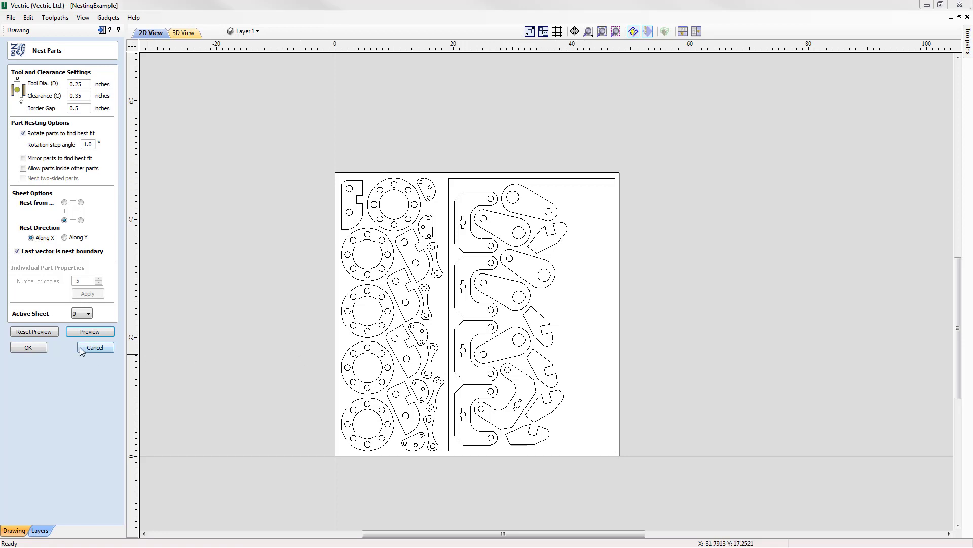
{"action": "left_click", "coordinate": [92, 349]}
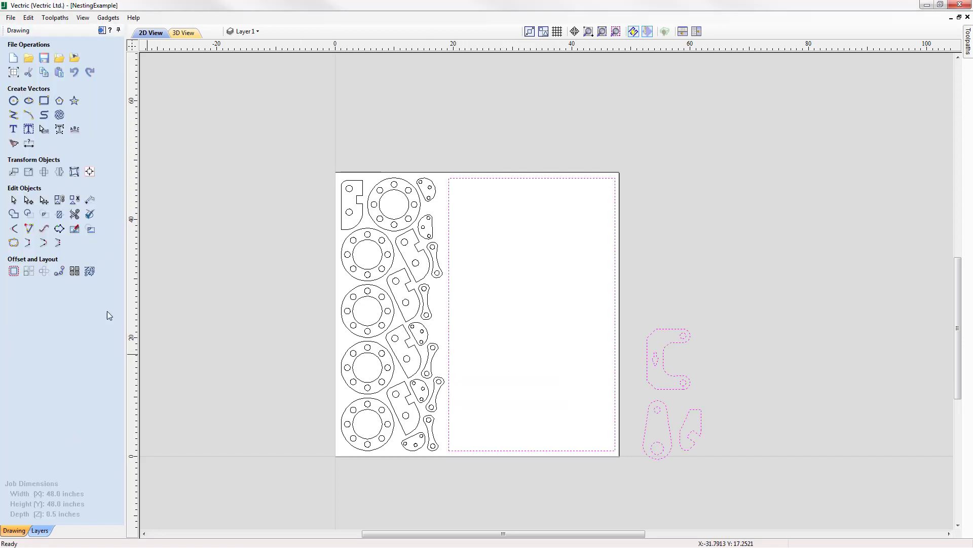
- Close NestingExample without saving the changes, and open Widget-Vector.crv from the Nesting_Guide_FILES folder
{"action": "left_click", "coordinate": [10, 17]}
{"action": "left_click", "coordinate": [20, 47]}
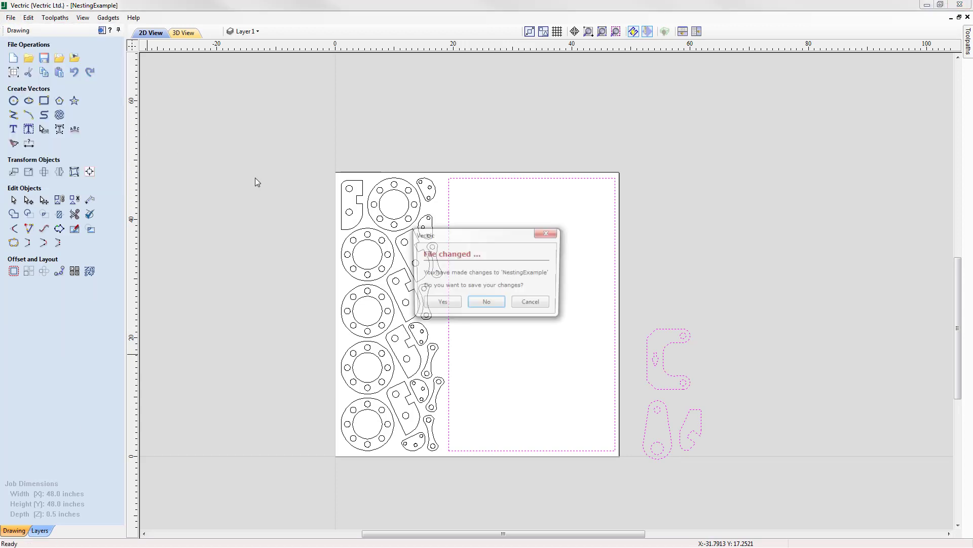
{"action": "left_click", "coordinate": [487, 306]}
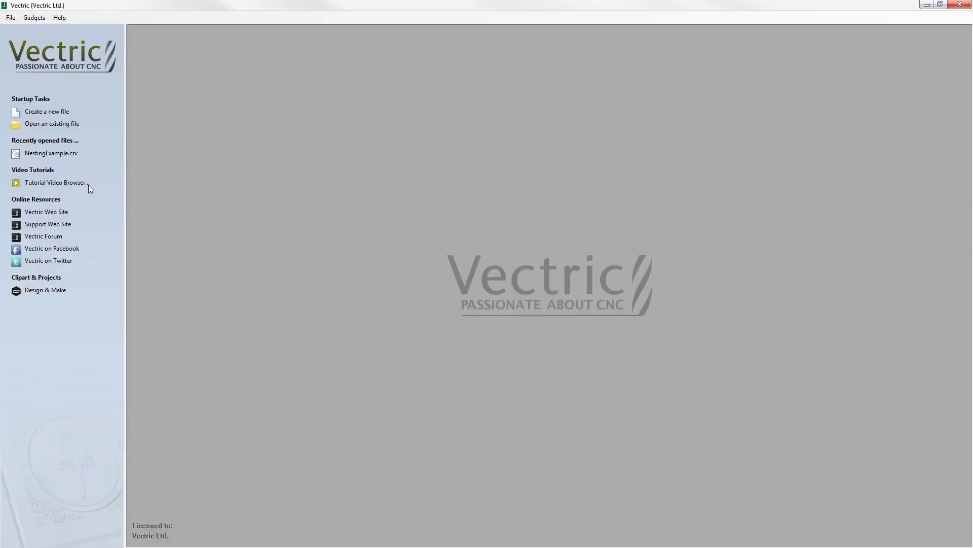
{"action": "left_click", "coordinate": [60, 127]}
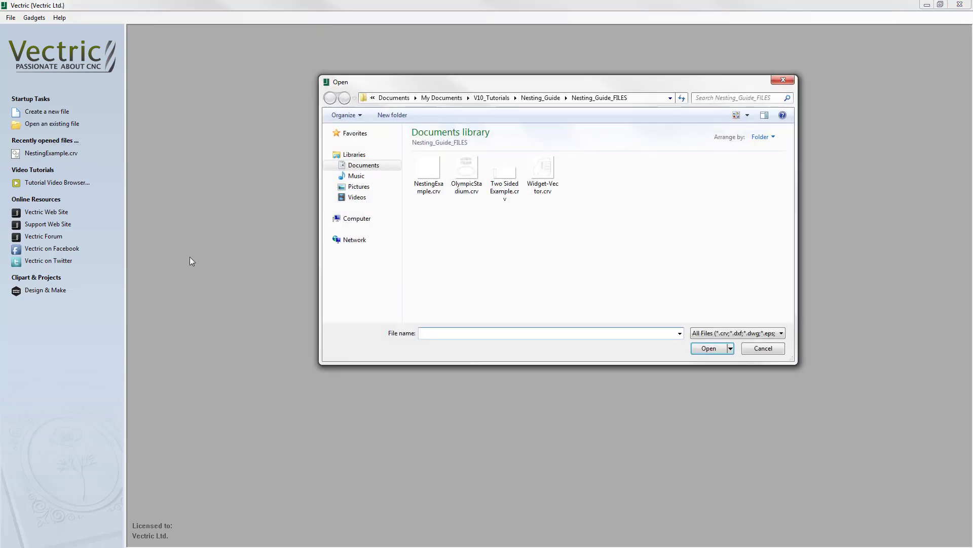
{"action": "left_click", "coordinate": [548, 175]}
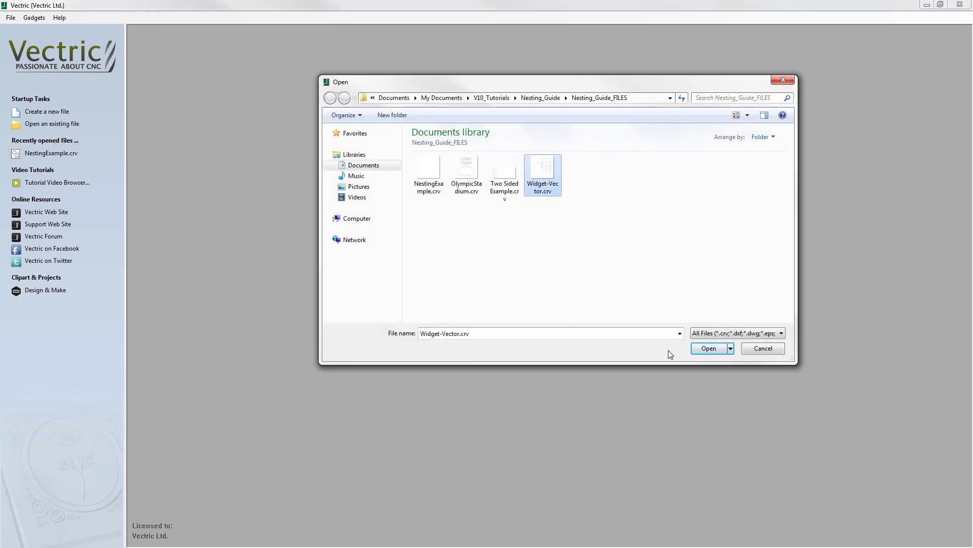
{"action": "left_click", "coordinate": [708, 348]}
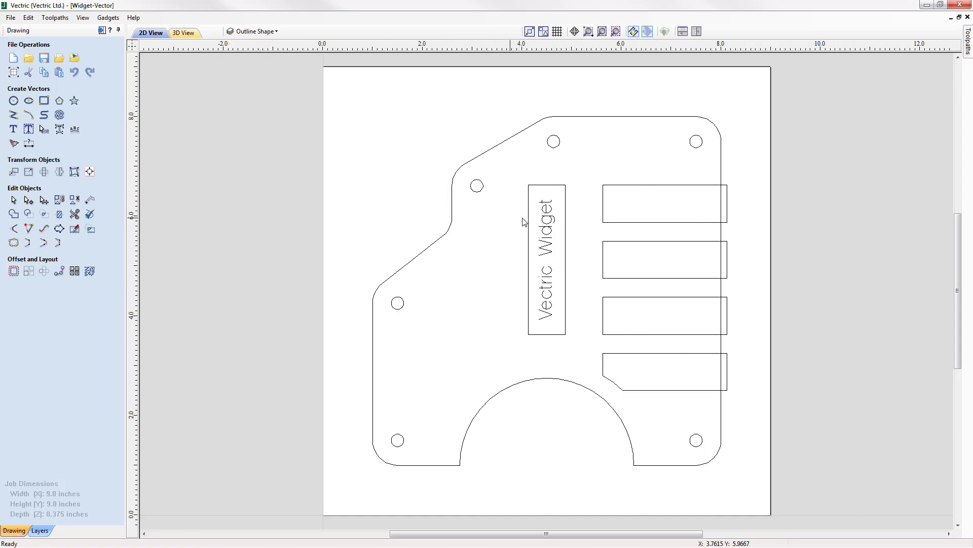
- Examine which widget vectors belong to the Outline Shape, Recessed Rectangles, Text and Drill Holes layers by highlighting each layer's contents
{"action": "left_click", "coordinate": [277, 31]}
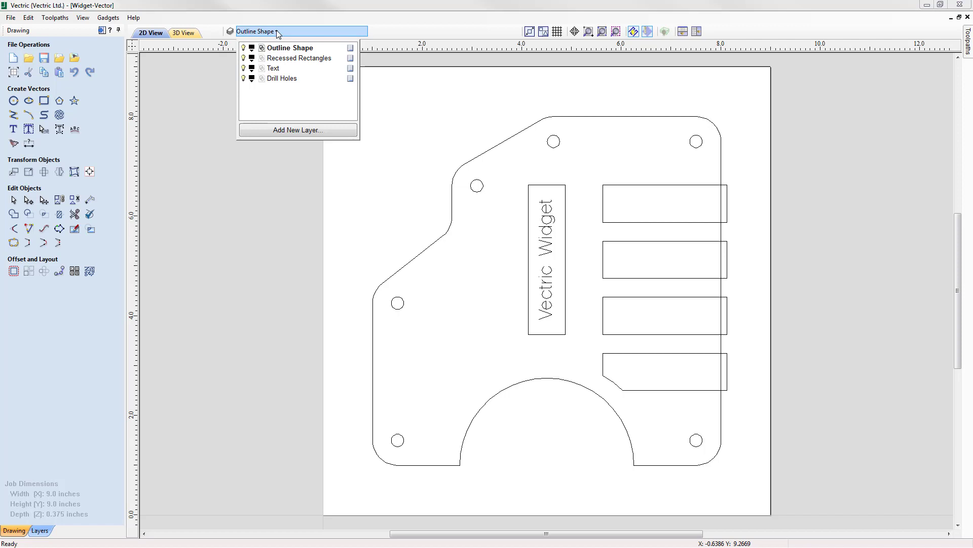
{"action": "left_click", "coordinate": [263, 50]}
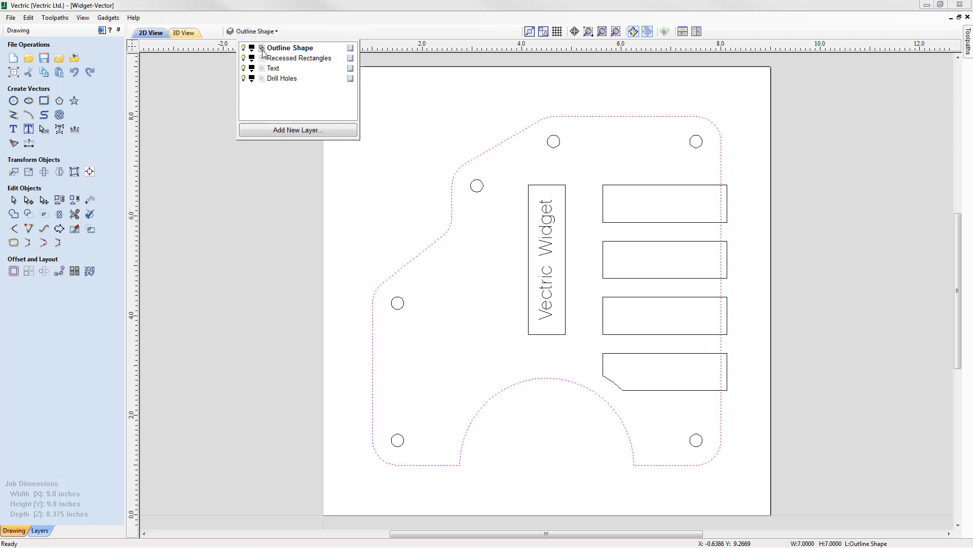
{"action": "left_click", "coordinate": [262, 58]}
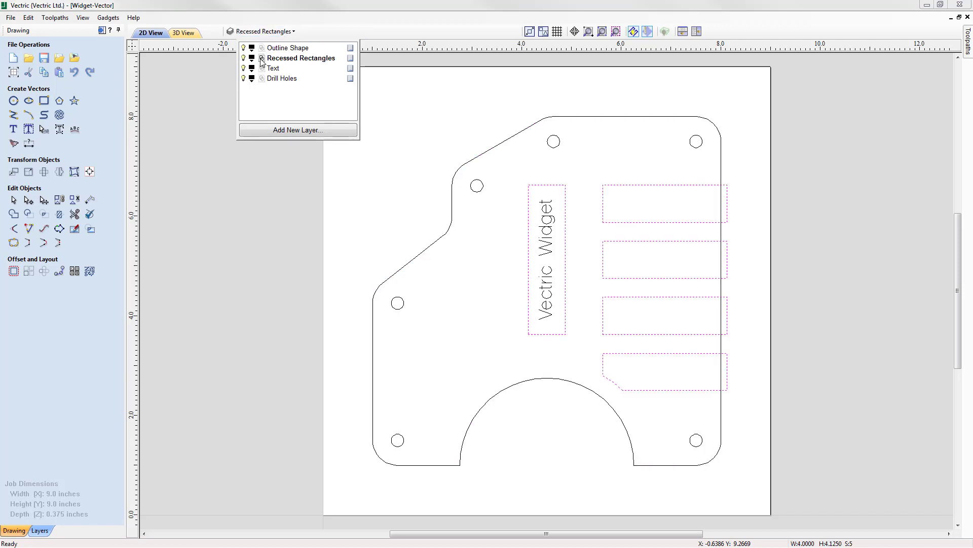
{"action": "left_click", "coordinate": [262, 68]}
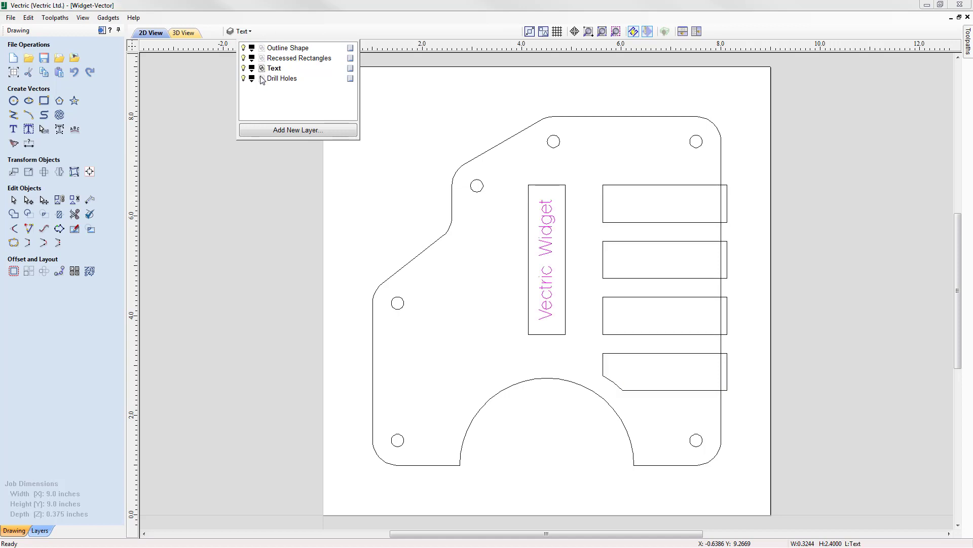
{"action": "left_click", "coordinate": [262, 79]}
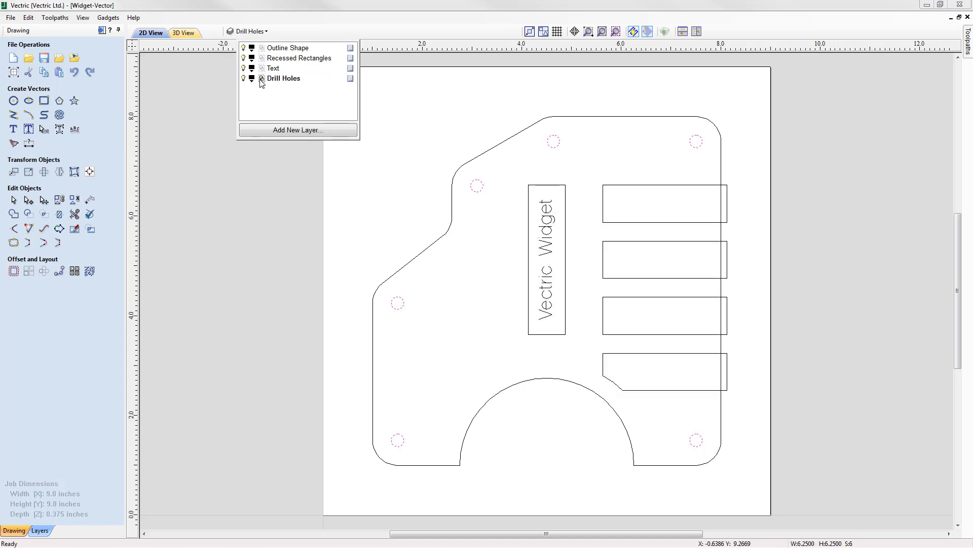
{"action": "left_click", "coordinate": [256, 159]}
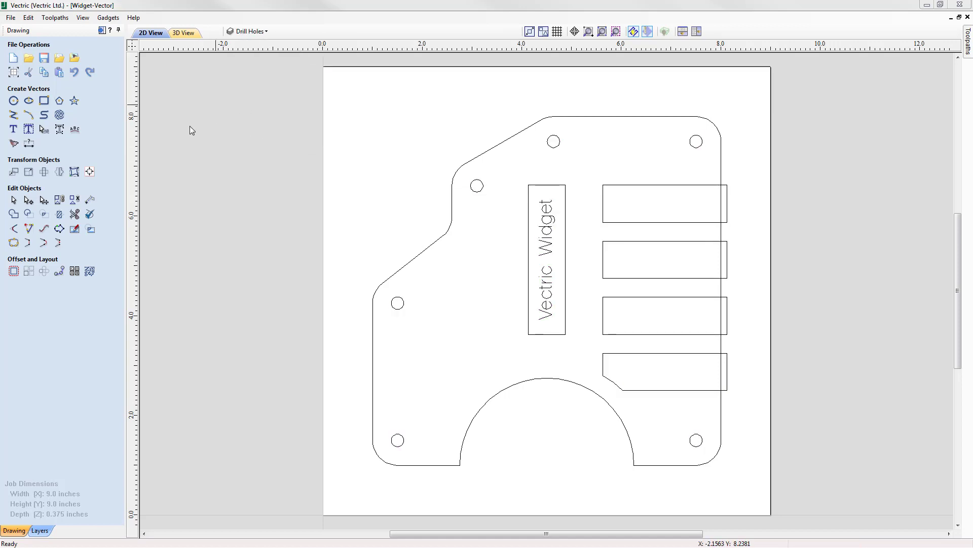
- Inspect the Drill Holes toolpath settings and its vector selector filters, and close the toolpath without recalculating
{"action": "left_click", "coordinate": [102, 30]}
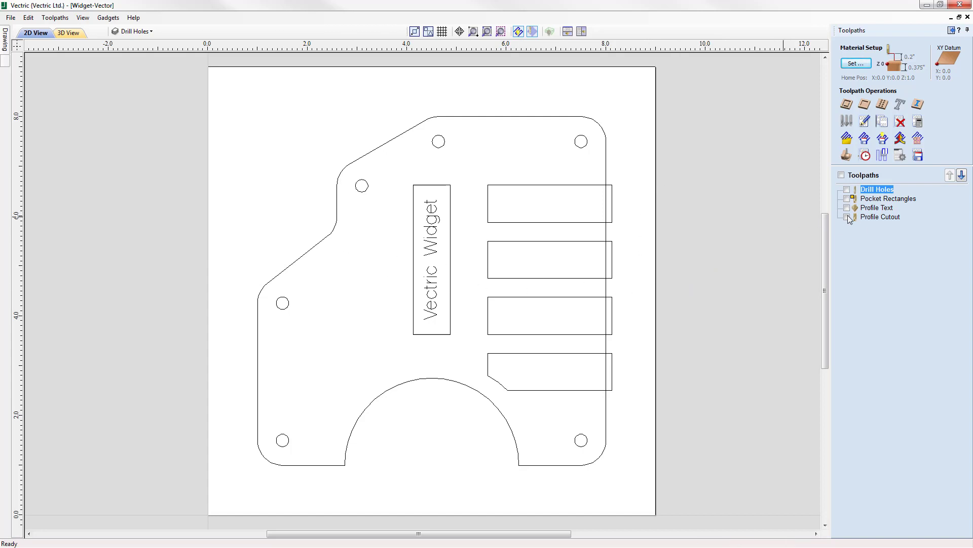
{"action": "mouse_move", "coordinate": [877, 191]}
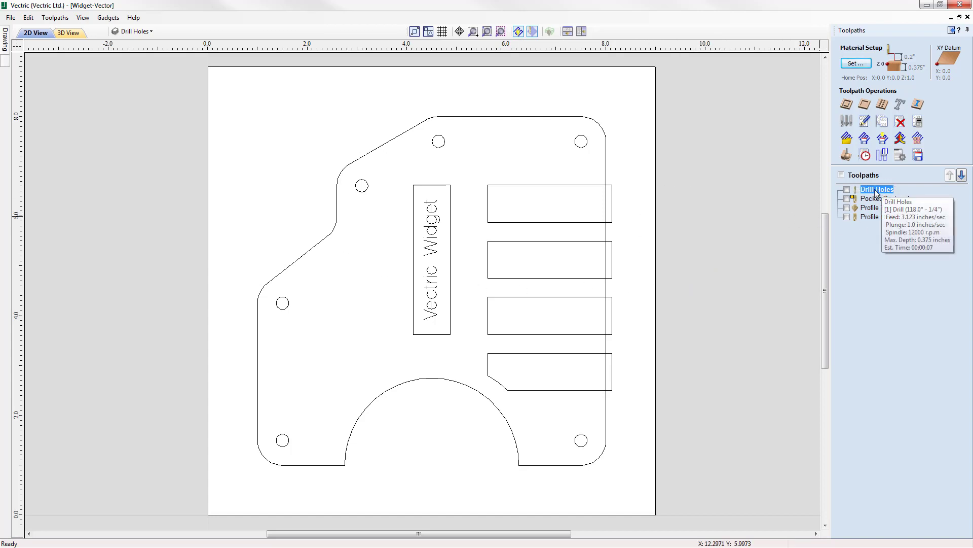
{"action": "double_click", "coordinate": [876, 191]}
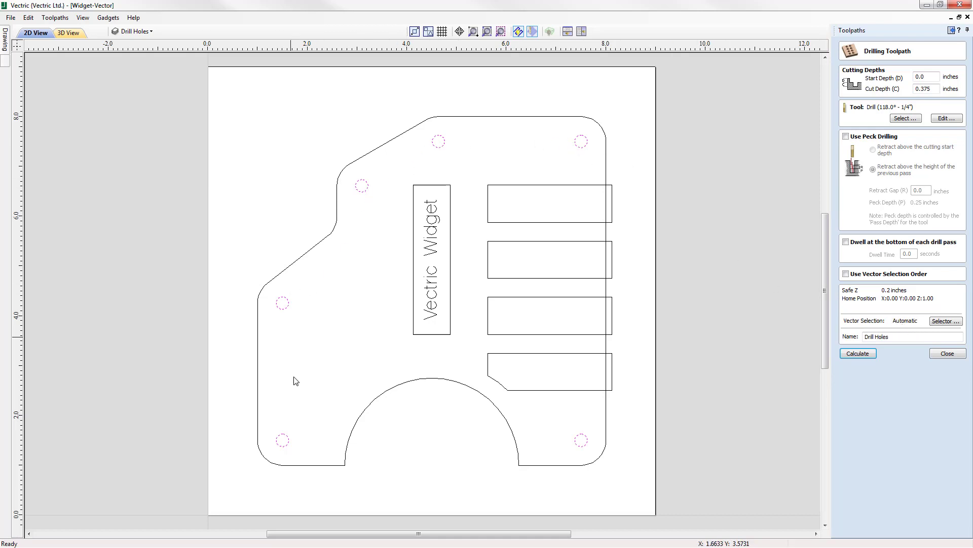
{"action": "left_click", "coordinate": [946, 321]}
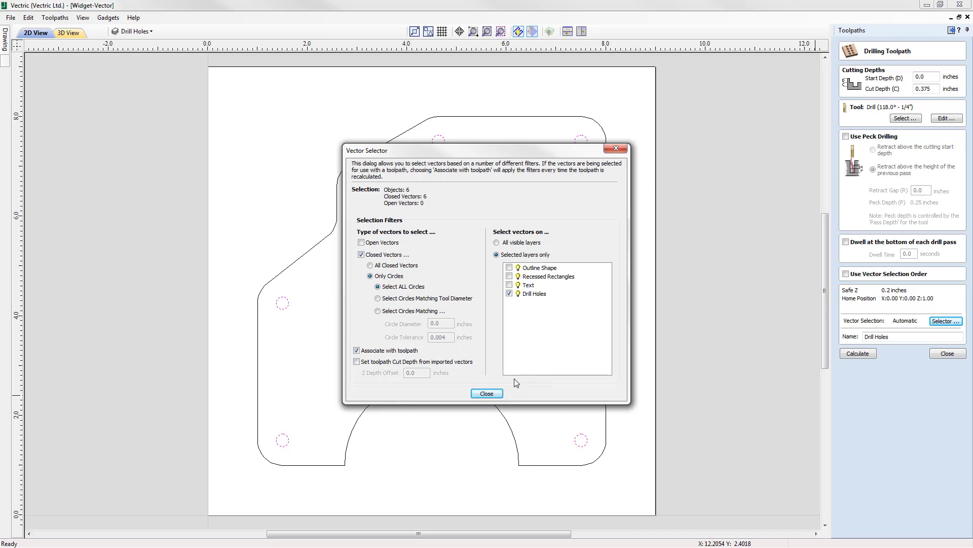
{"action": "left_click", "coordinate": [471, 395]}
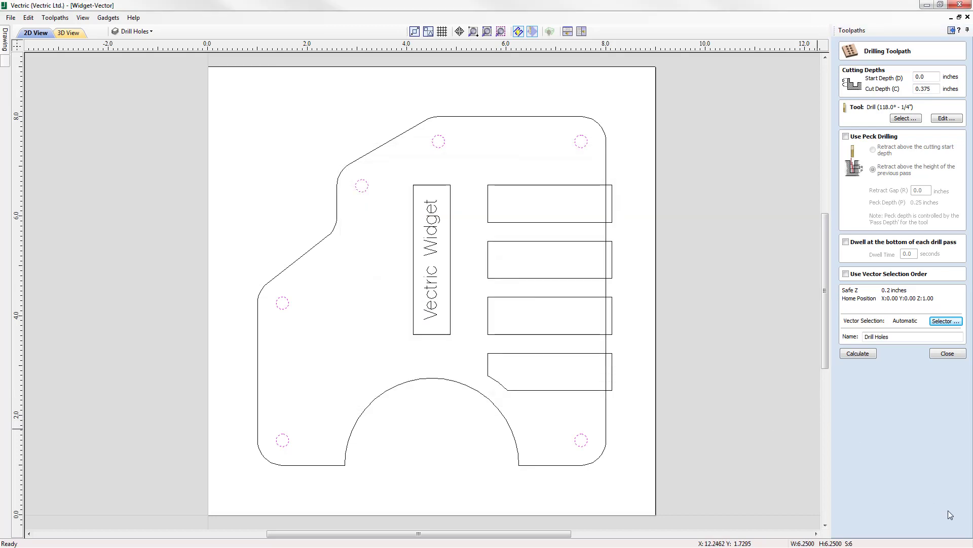
{"action": "left_click", "coordinate": [958, 355]}
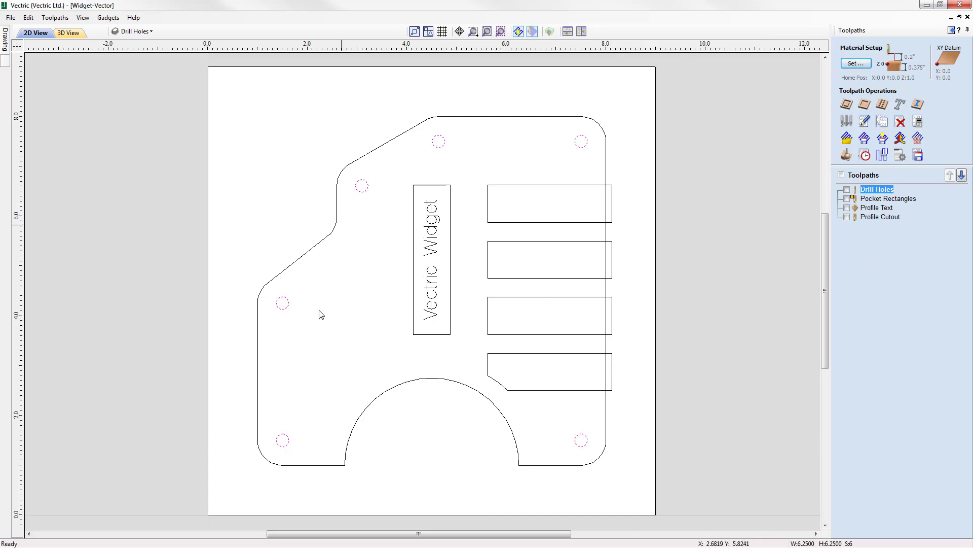
- Preview all the widget's toolpaths on the material in 3D, and return to the drawing tools in the 2D view
{"action": "left_click", "coordinate": [847, 155]}
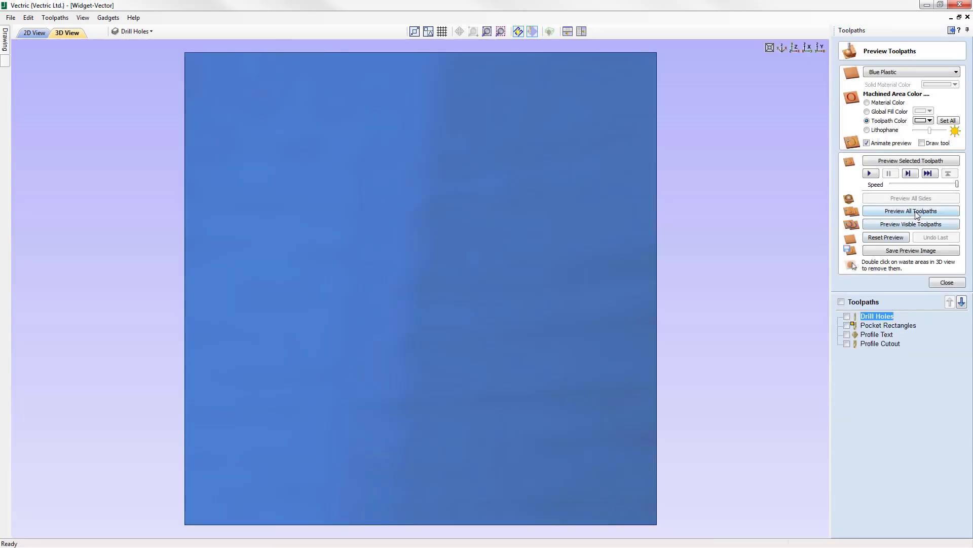
{"action": "left_click", "coordinate": [916, 213]}
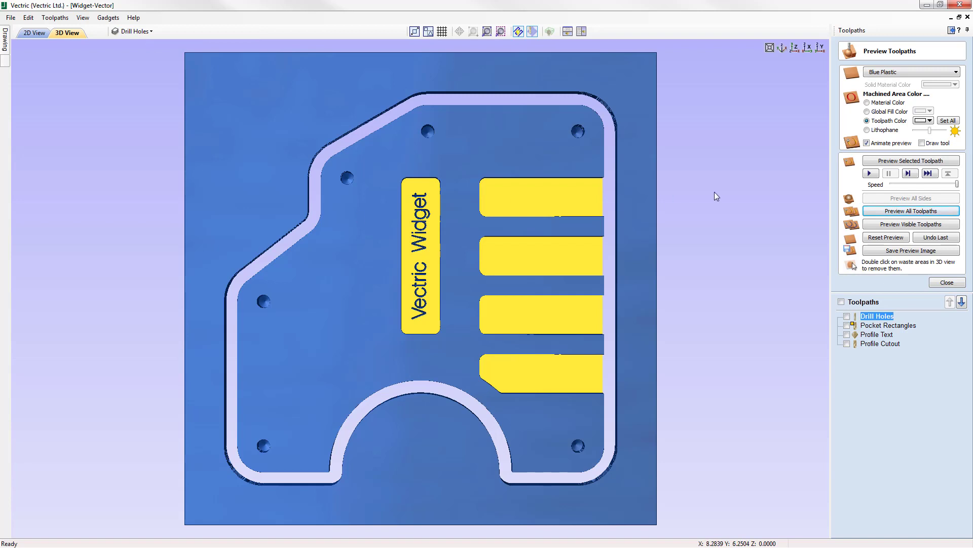
{"action": "left_click", "coordinate": [947, 282]}
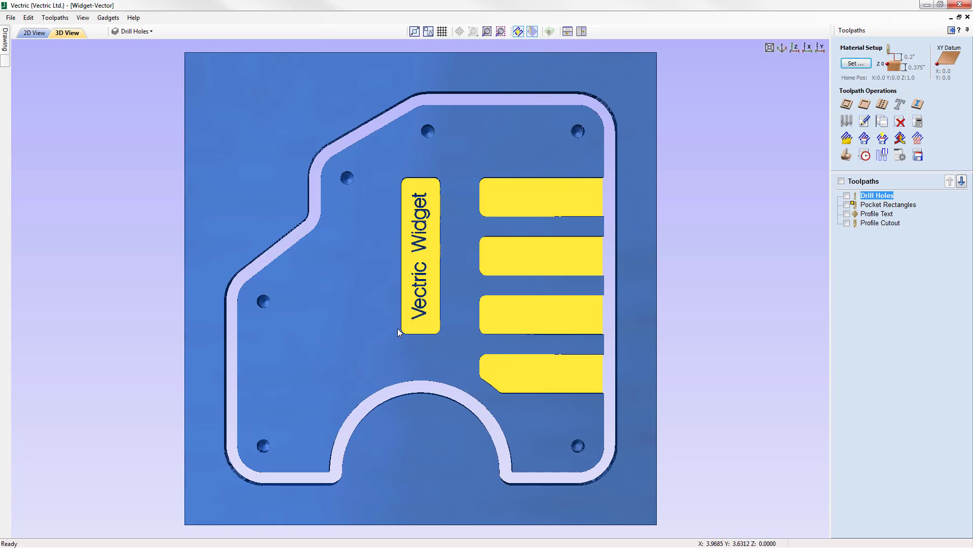
{"action": "left_click", "coordinate": [952, 31]}
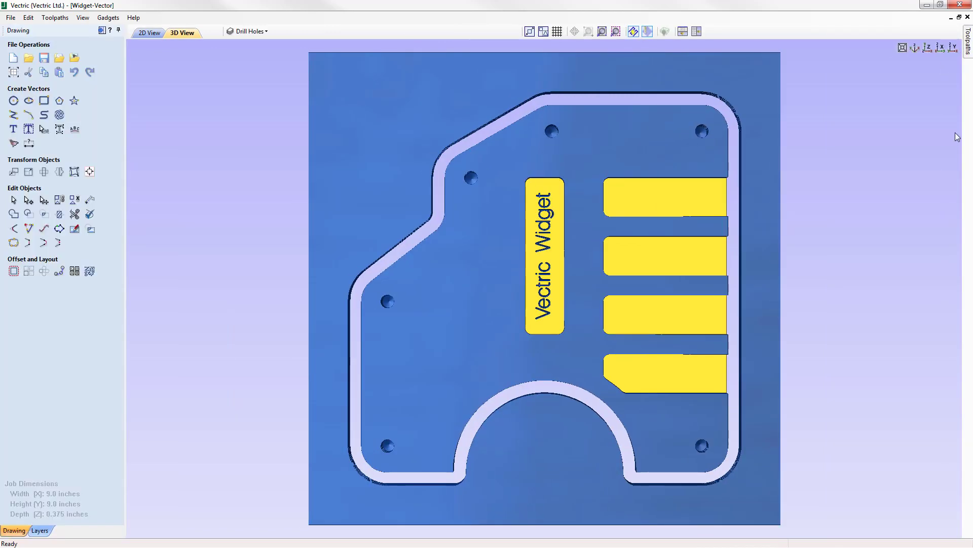
{"action": "left_click", "coordinate": [150, 32]}
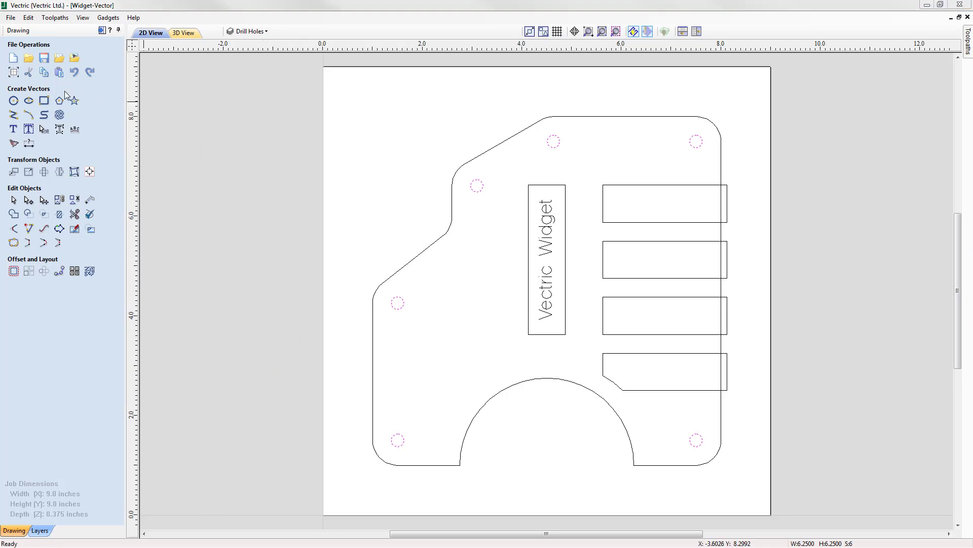
- Set the job size to 36 inches wide by 36 inches high without scaling the design
{"action": "left_click", "coordinate": [13, 73]}
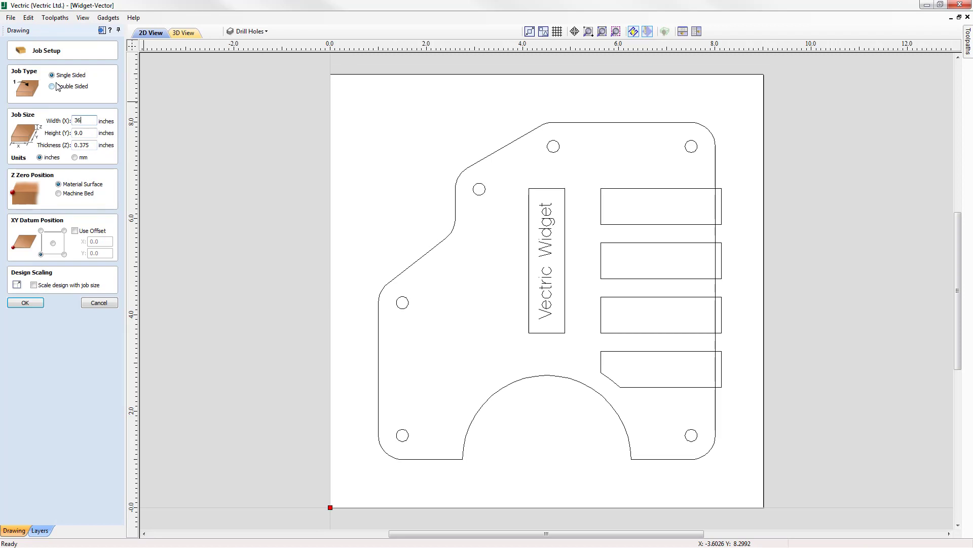
{"action": "left_click", "coordinate": [85, 133]}
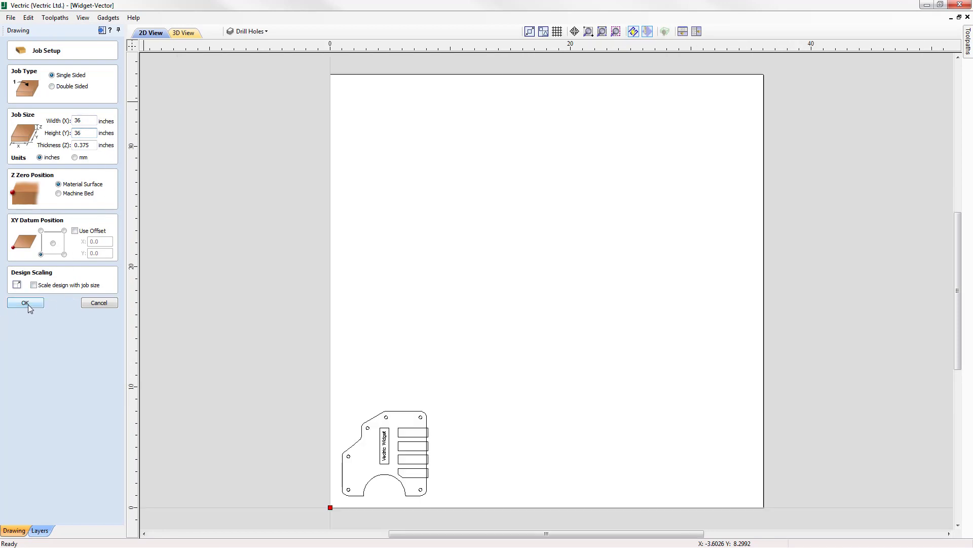
{"action": "left_click", "coordinate": [28, 304]}
- Start Nest Parts with all the widget vectors selected, using 0.3-inch clearance, a 0.25-inch border gap and a 90-degree rotation step
{"action": "left_click_drag", "start_coordinate": [324, 385], "coordinate": [460, 524]}
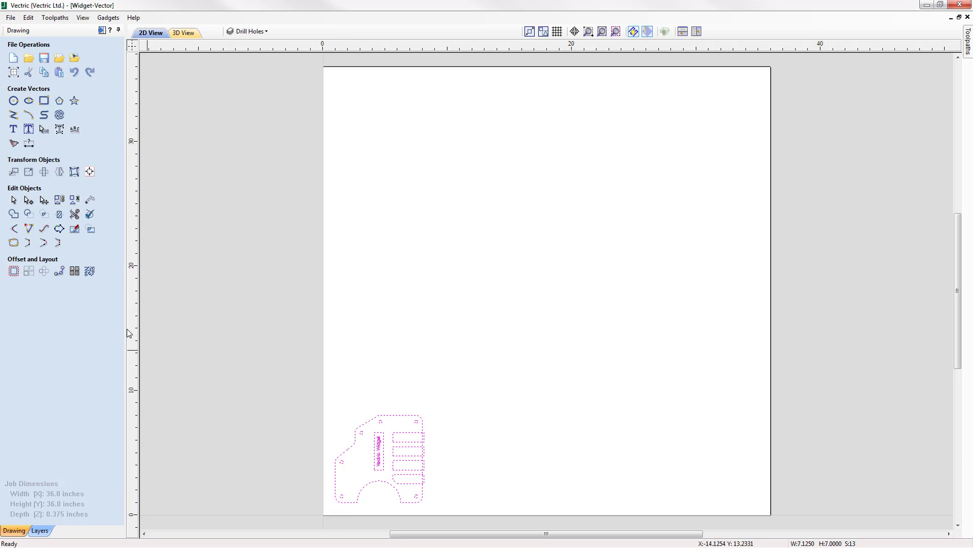
{"action": "left_click", "coordinate": [90, 271]}
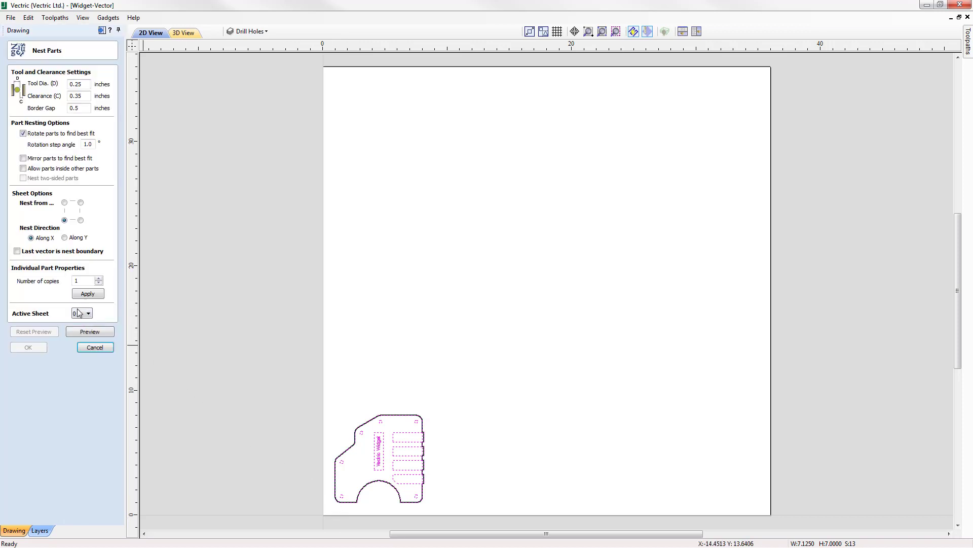
{"action": "left_click", "coordinate": [85, 97]}
{"action": "double_click", "coordinate": [79, 110]}
{"action": "left_click_drag", "start_coordinate": [93, 145], "coordinate": [73, 140]}
- Apply 18 copies to the widget, preview the nest, and inspect how the copies are distributed across the sheets
{"action": "type", "text": "18"}
{"action": "left_click", "coordinate": [85, 295]}
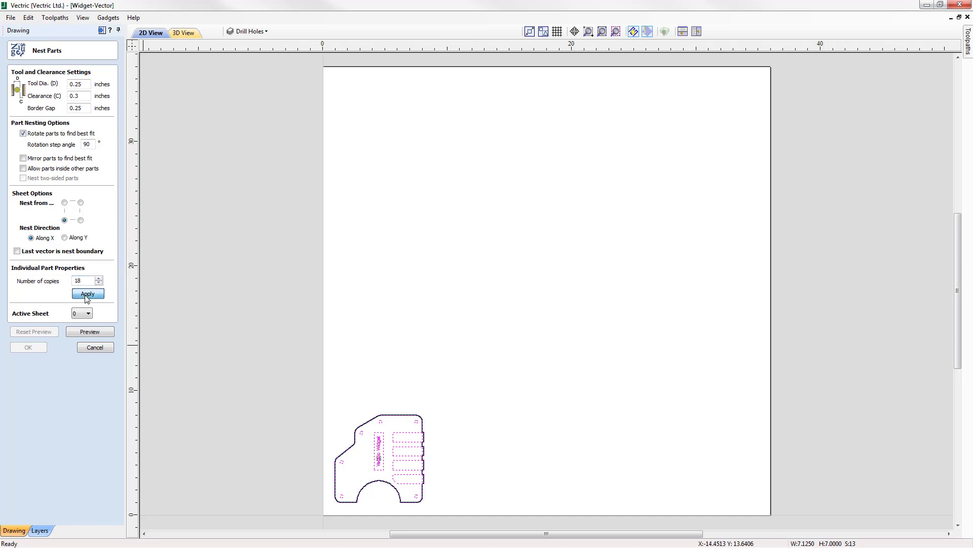
{"action": "left_click", "coordinate": [91, 333]}
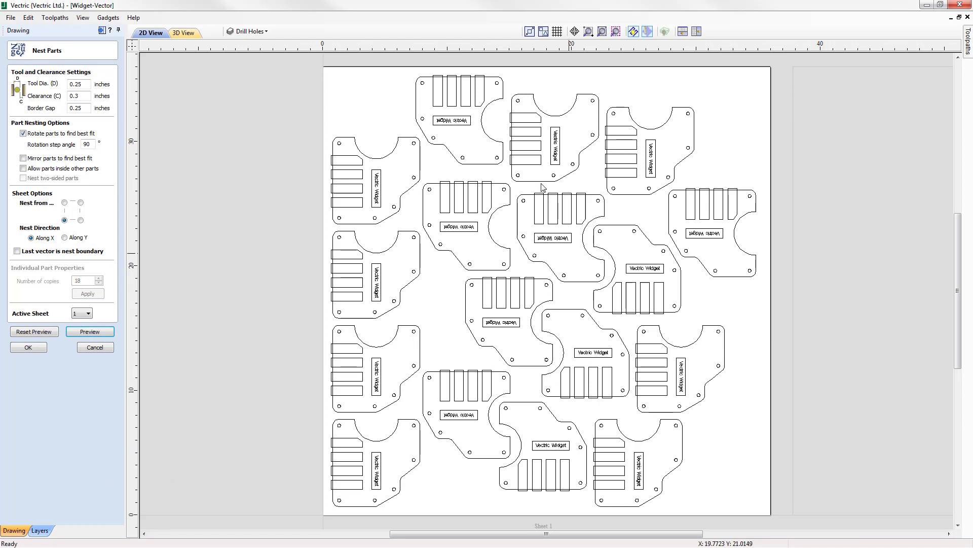
{"action": "scroll", "coordinate": [421, 309], "scroll_direction": "down", "scroll_amount": 4}
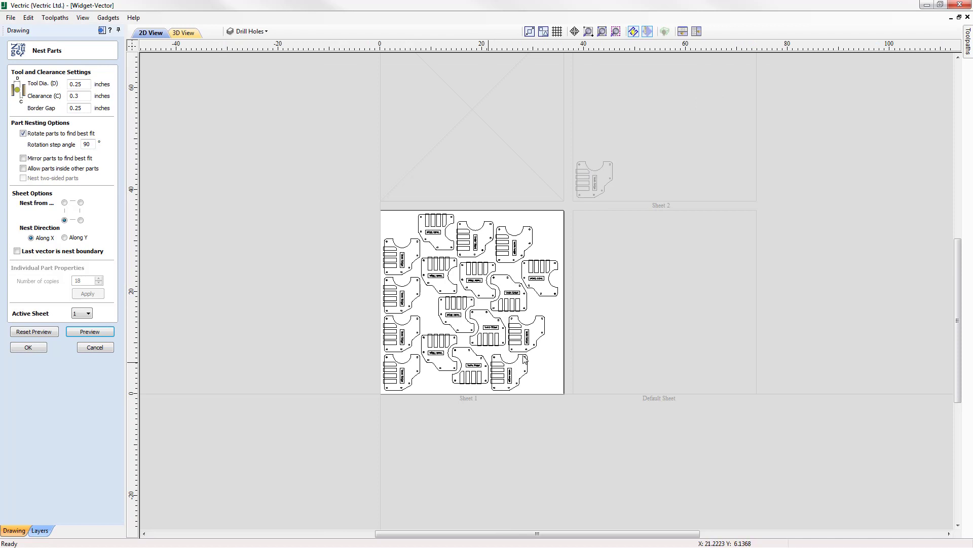
{"action": "scroll", "coordinate": [504, 323], "scroll_direction": "up", "scroll_amount": 1}
{"action": "scroll", "coordinate": [502, 320], "scroll_direction": "up", "scroll_amount": 2}
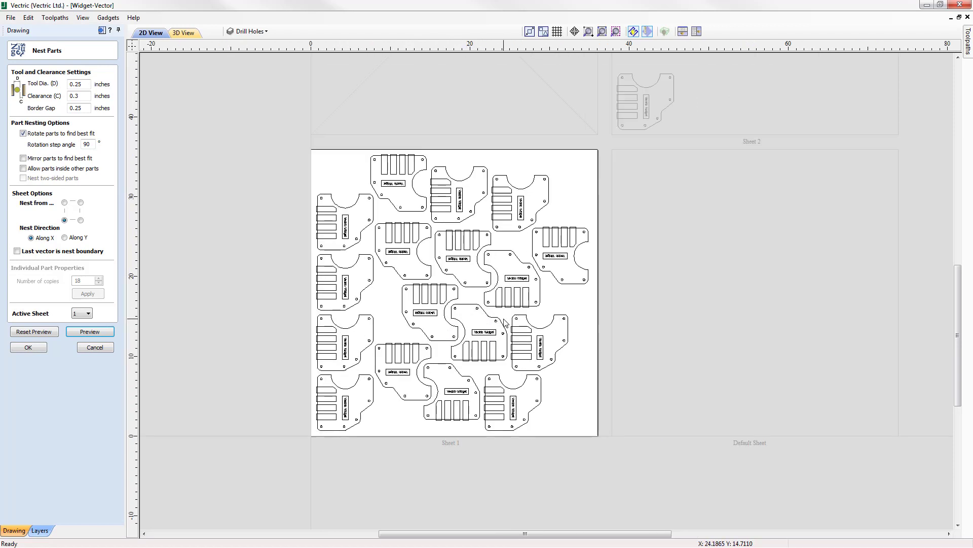
- Set the rotation step angle to 30 degrees, reset the nest preview, and reapply 18 copies to the widget
{"action": "double_click", "coordinate": [93, 144]}
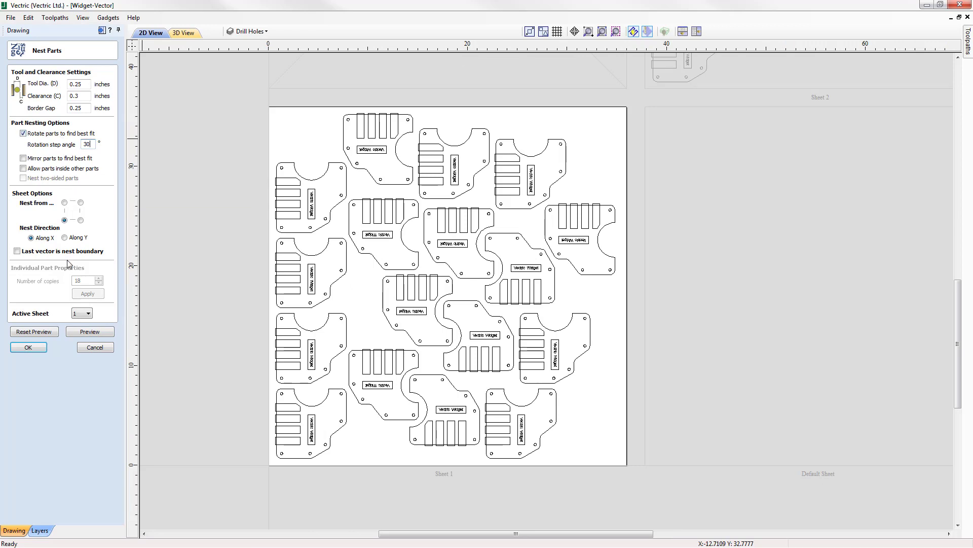
{"action": "type", "text": "30"}
{"action": "left_click", "coordinate": [34, 331]}
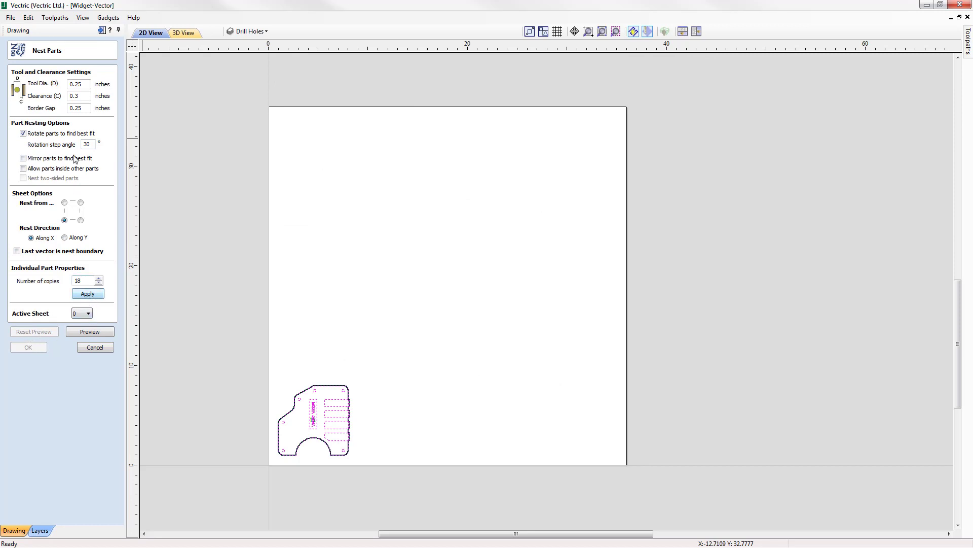
{"action": "left_click", "coordinate": [88, 294]}
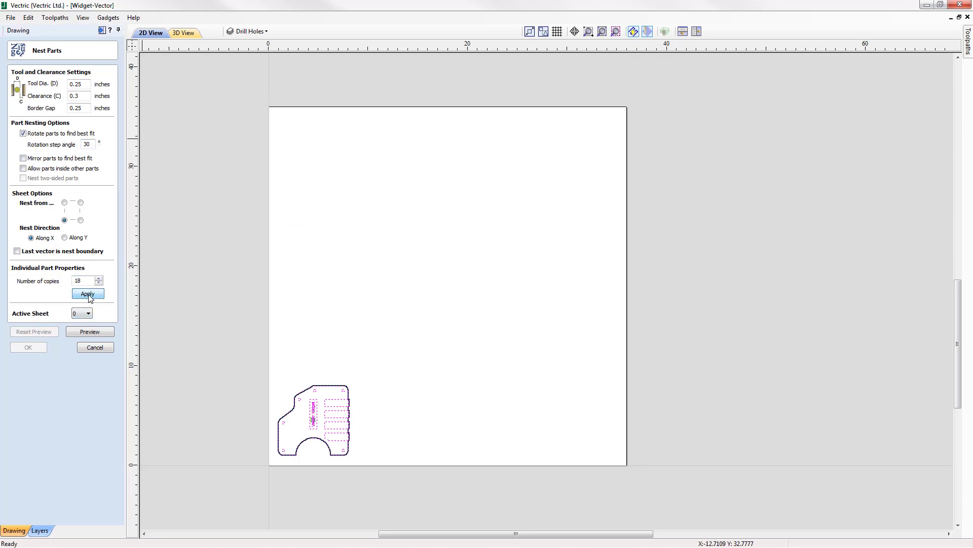
- Preview and accept the nest of 18 widget copies, and recalculate all toolpaths for the nested parts
{"action": "left_click", "coordinate": [90, 332]}
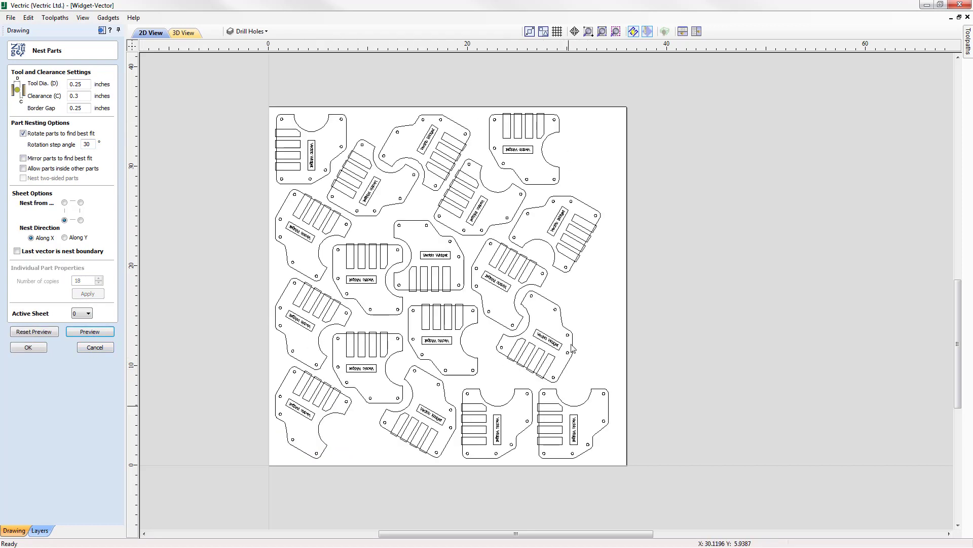
{"action": "left_click", "coordinate": [28, 348]}
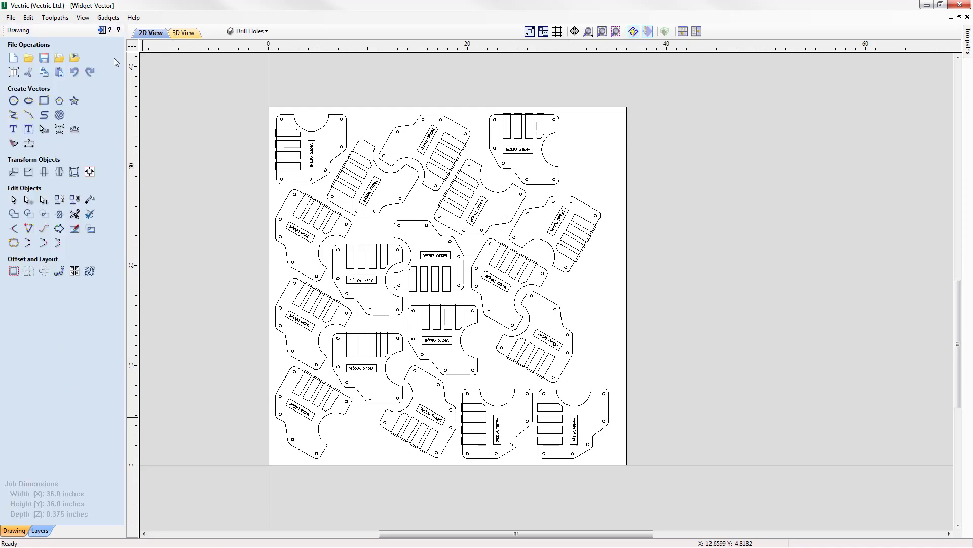
{"action": "left_click", "coordinate": [101, 30]}
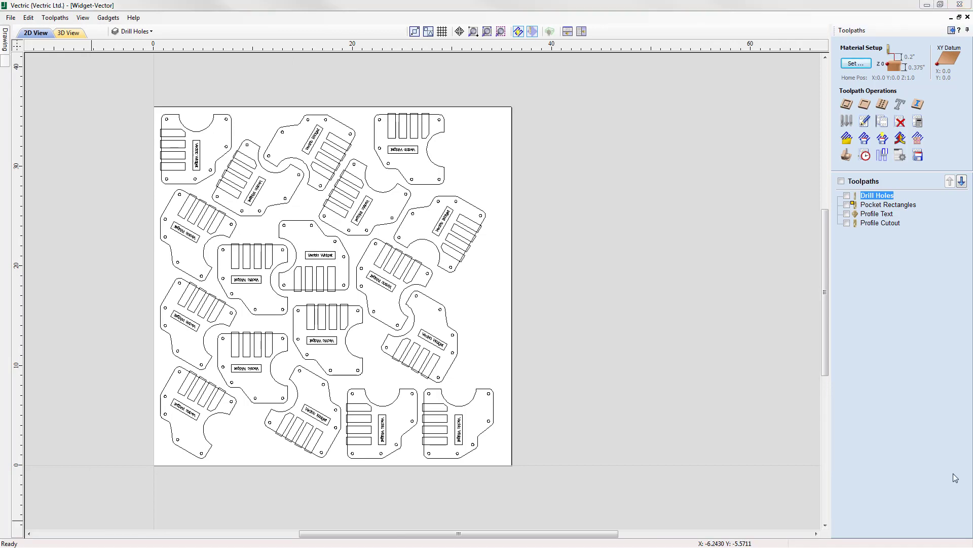
{"action": "left_click", "coordinate": [918, 122]}
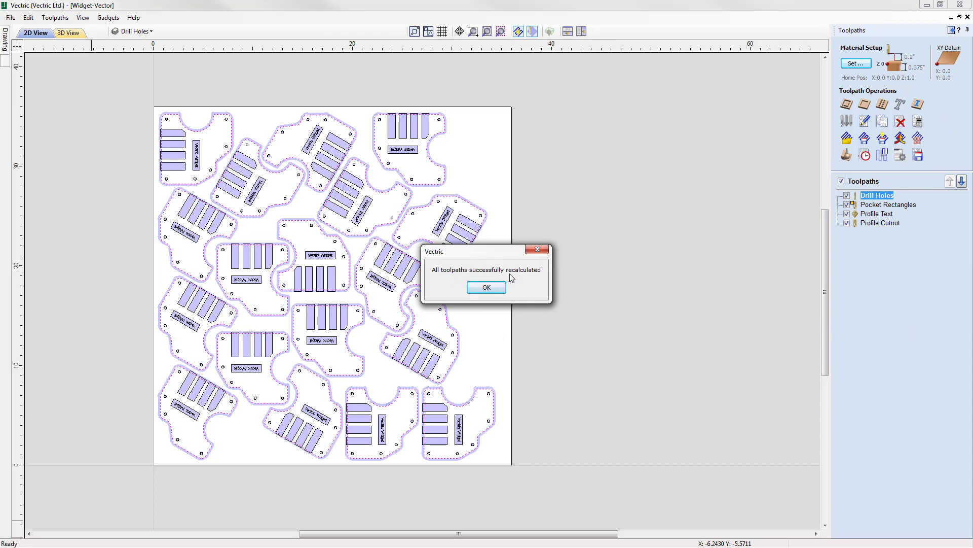
{"action": "left_click", "coordinate": [489, 291]}
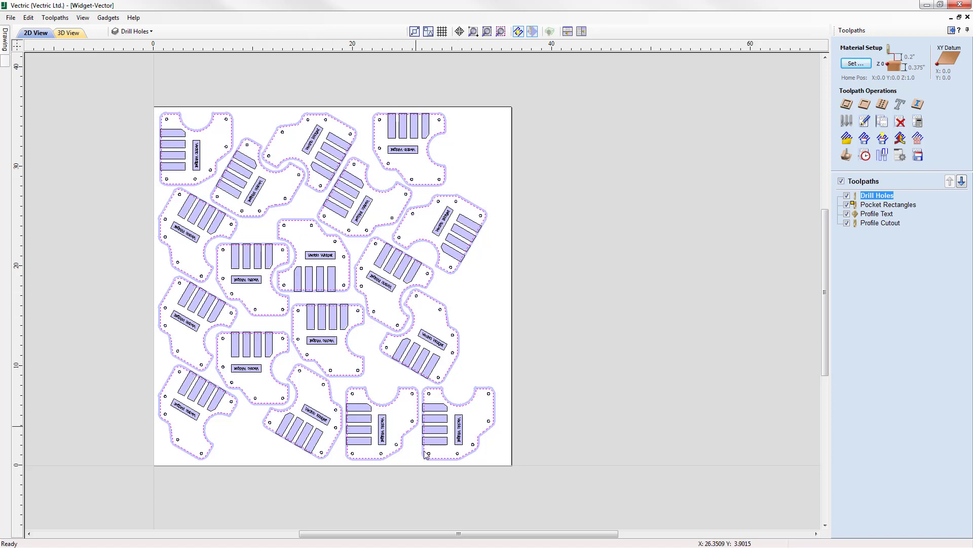
- Simulate all toolpaths on the nested widget sheet in 3D and close the toolpath preview
{"action": "left_click", "coordinate": [852, 158]}
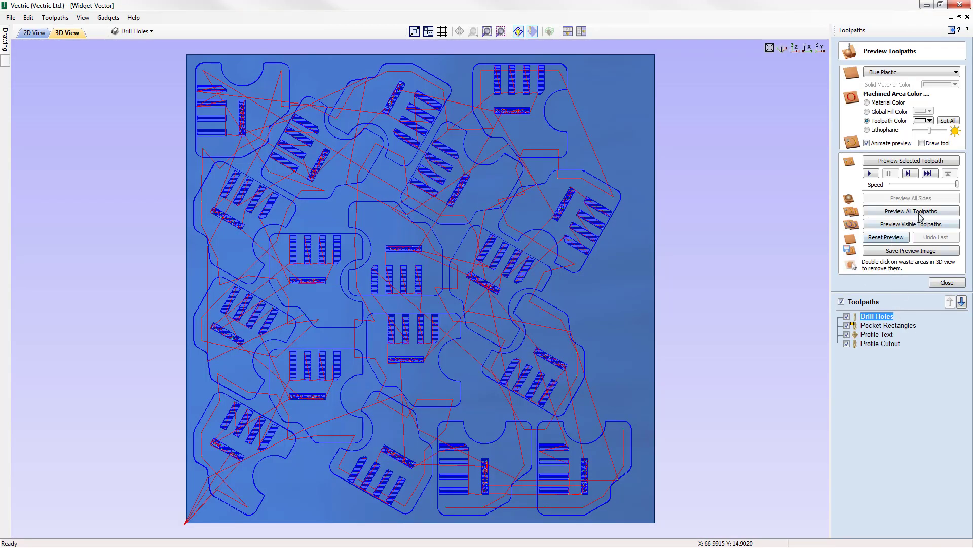
{"action": "left_click", "coordinate": [921, 215]}
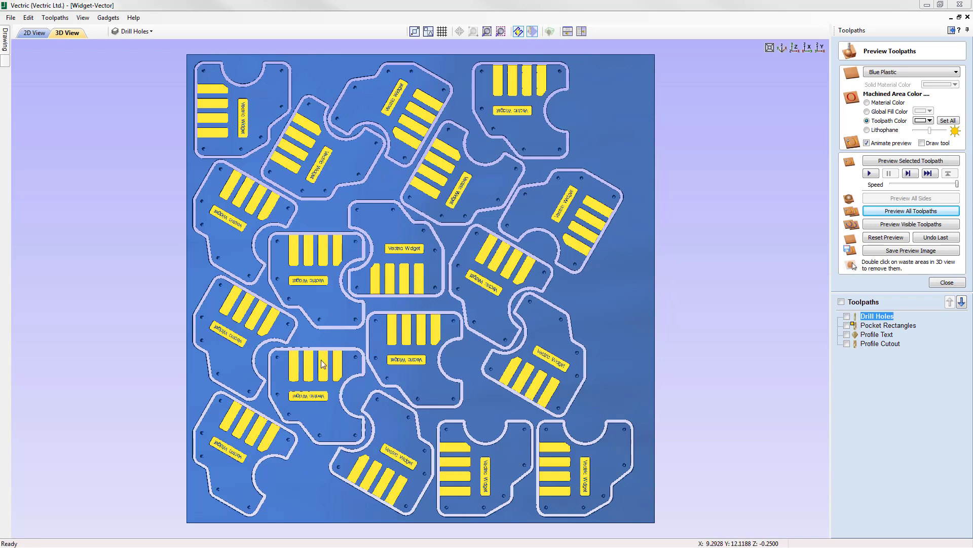
{"action": "left_click", "coordinate": [947, 282]}
- Close the Widget-Vector file without saving changes and open Two Sided Example.crv
{"action": "left_click", "coordinate": [13, 20]}
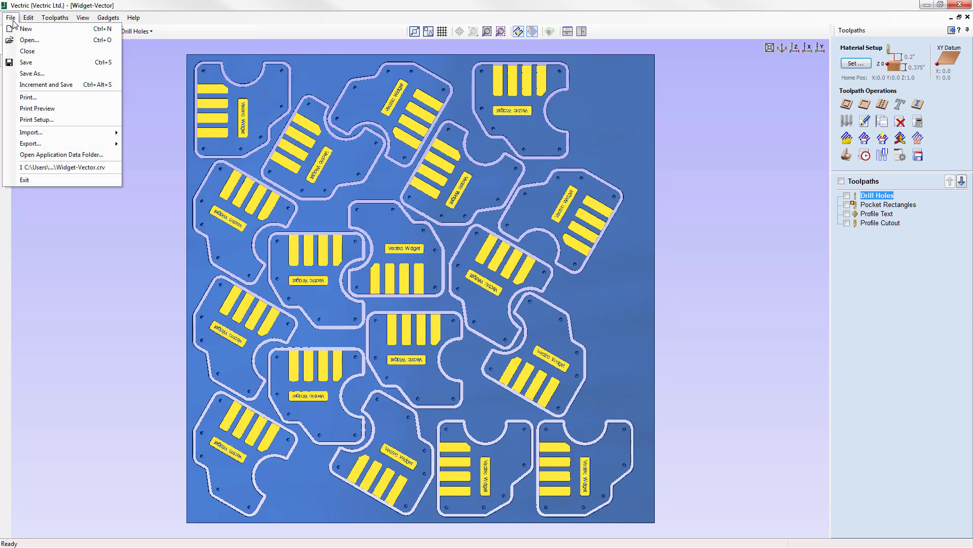
{"action": "left_click", "coordinate": [38, 52]}
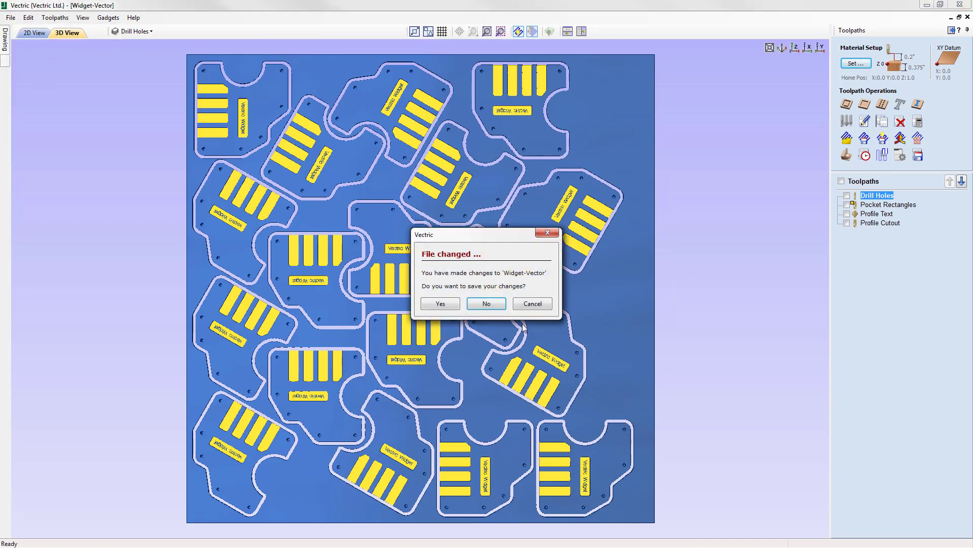
{"action": "left_click", "coordinate": [487, 304]}
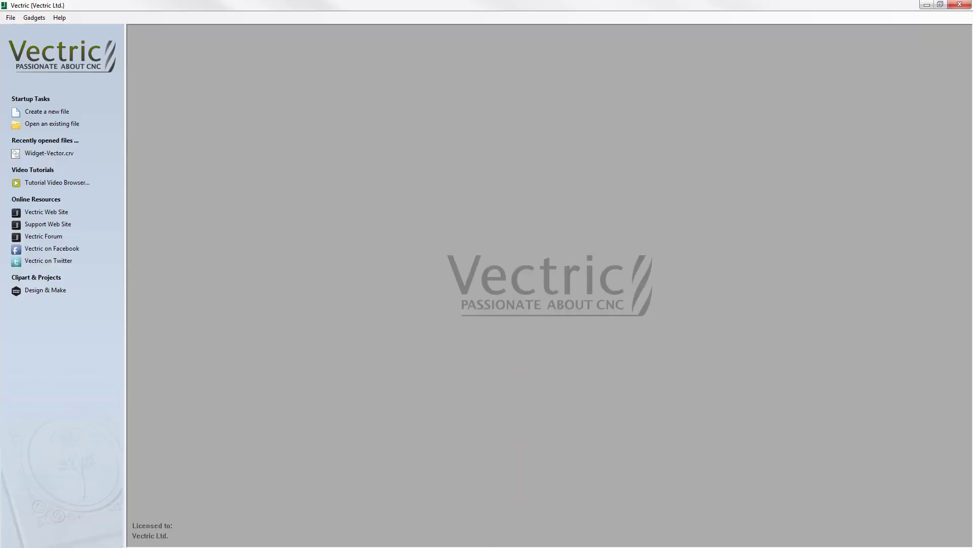
{"action": "left_click", "coordinate": [66, 124]}
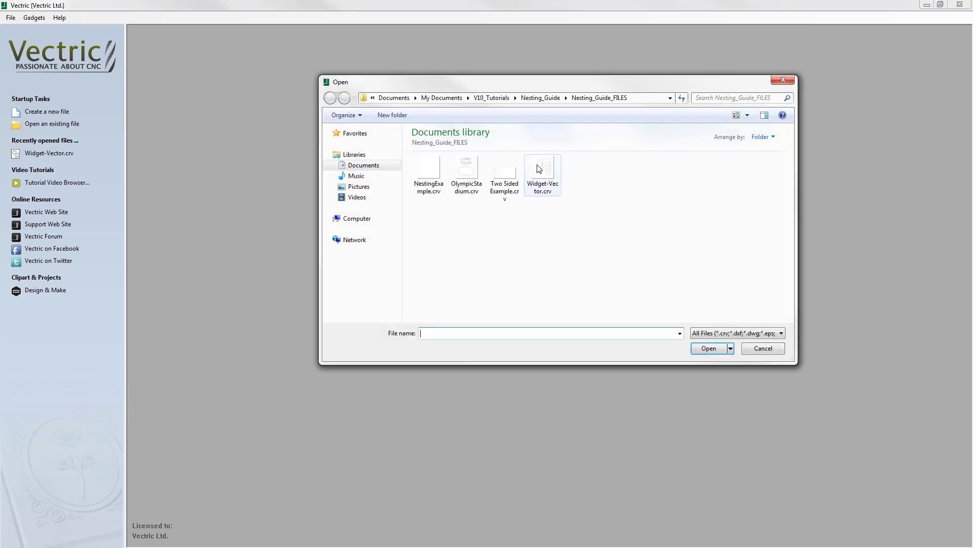
{"action": "left_click", "coordinate": [506, 172]}
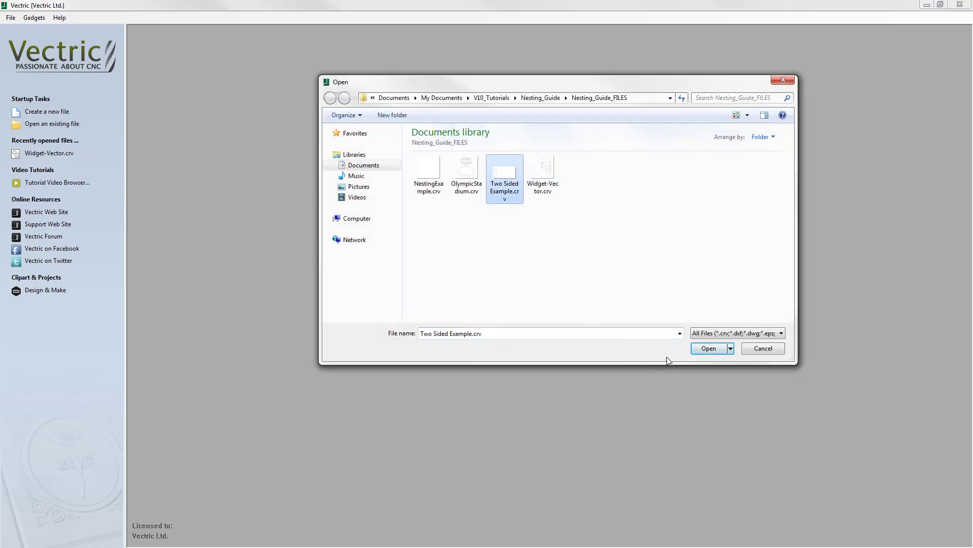
{"action": "left_click", "coordinate": [700, 352]}
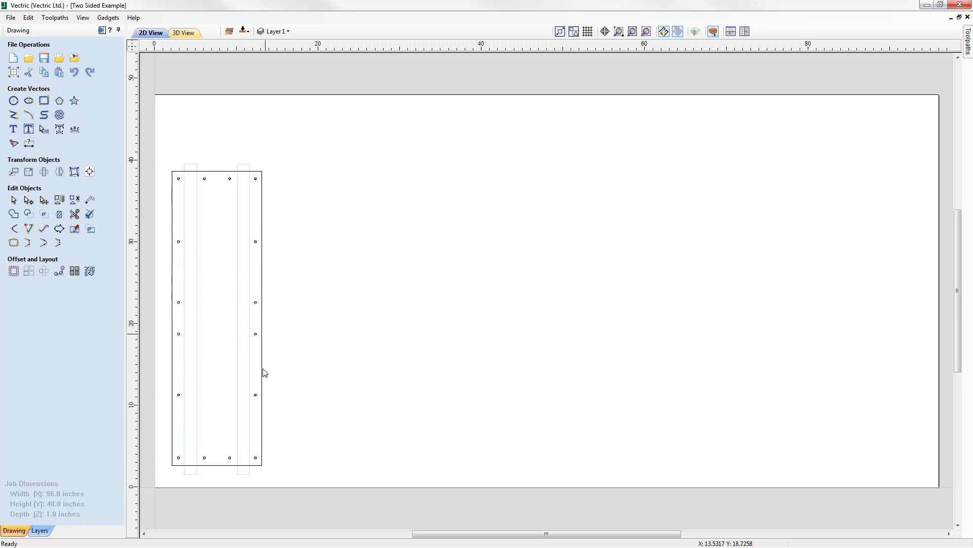
- Inspect the outer panel rectangle on the top side and the two long rectangles on the bottom side, and return to the top side
{"action": "left_click", "coordinate": [173, 416]}
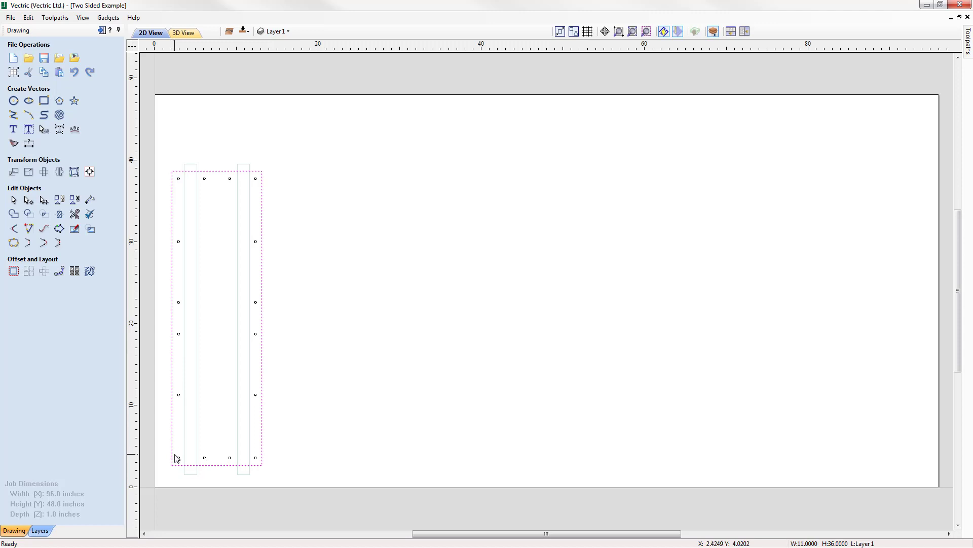
{"action": "left_click", "coordinate": [243, 32]}
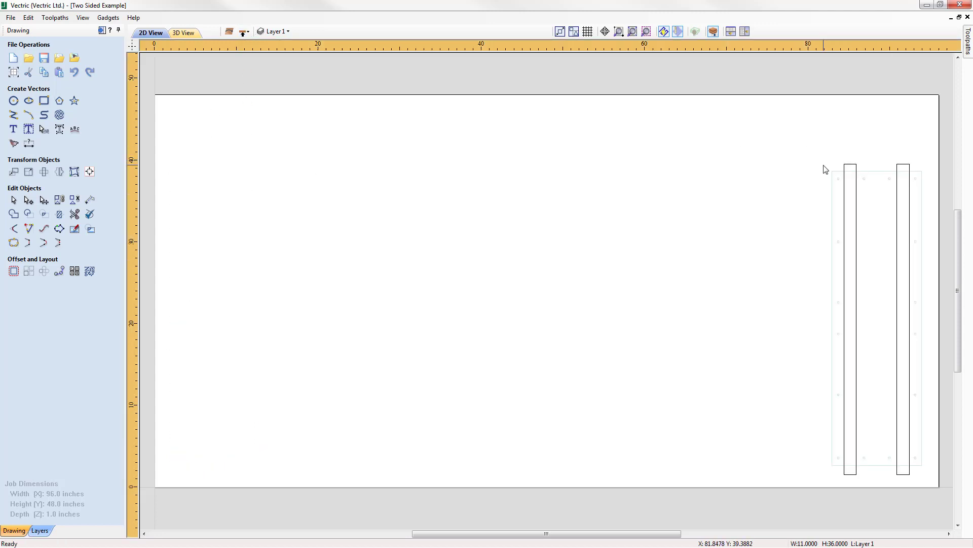
{"action": "left_click", "coordinate": [849, 165]}
{"action": "left_click", "coordinate": [898, 166]}
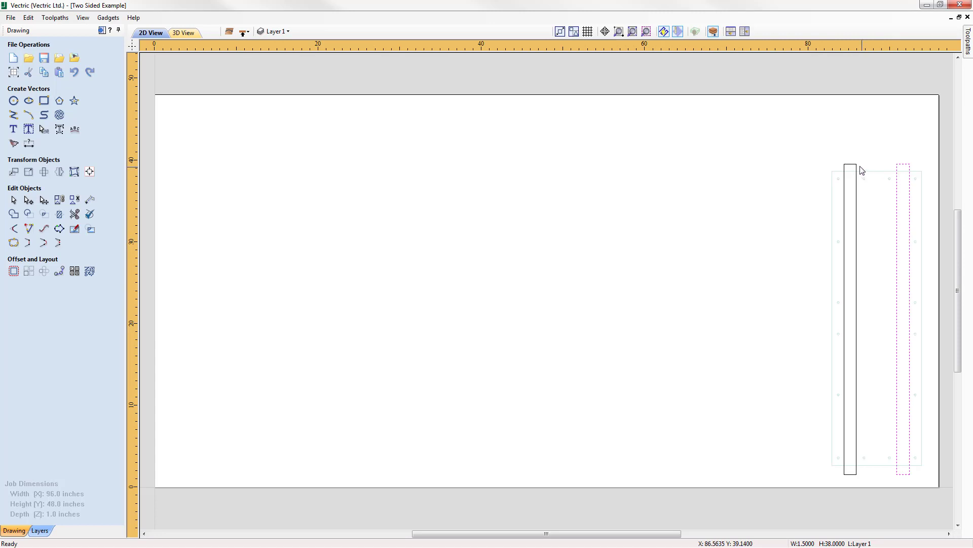
{"action": "left_click", "coordinate": [856, 170]}
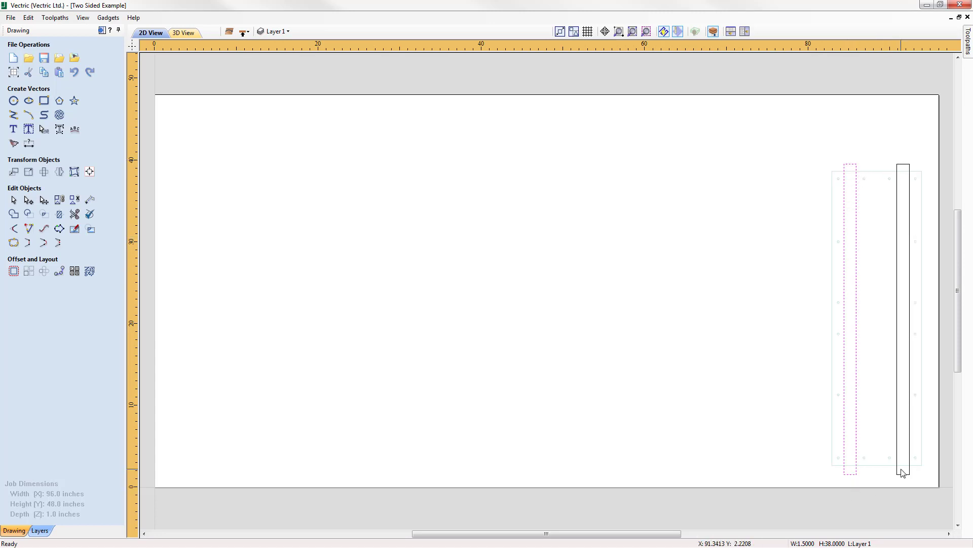
{"action": "left_click", "coordinate": [868, 162]}
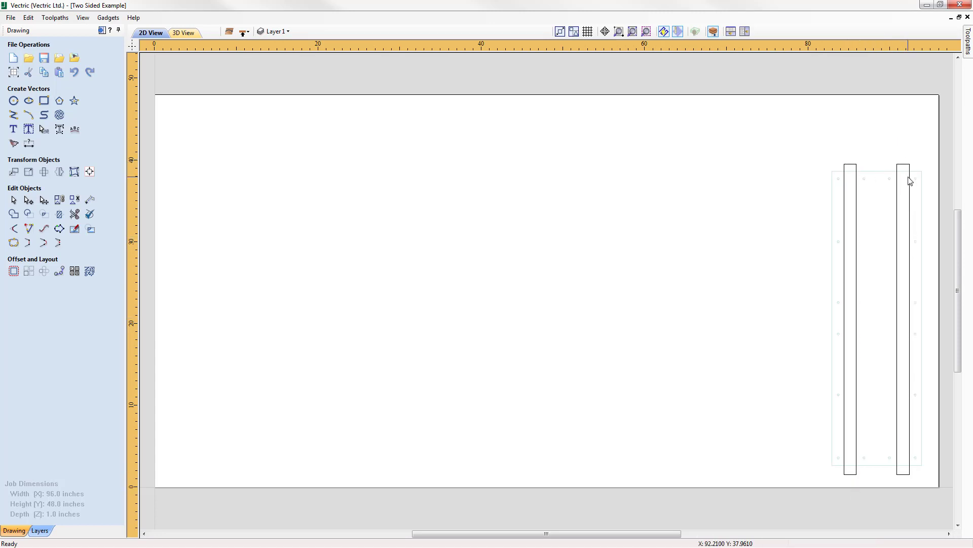
{"action": "left_click", "coordinate": [243, 31]}
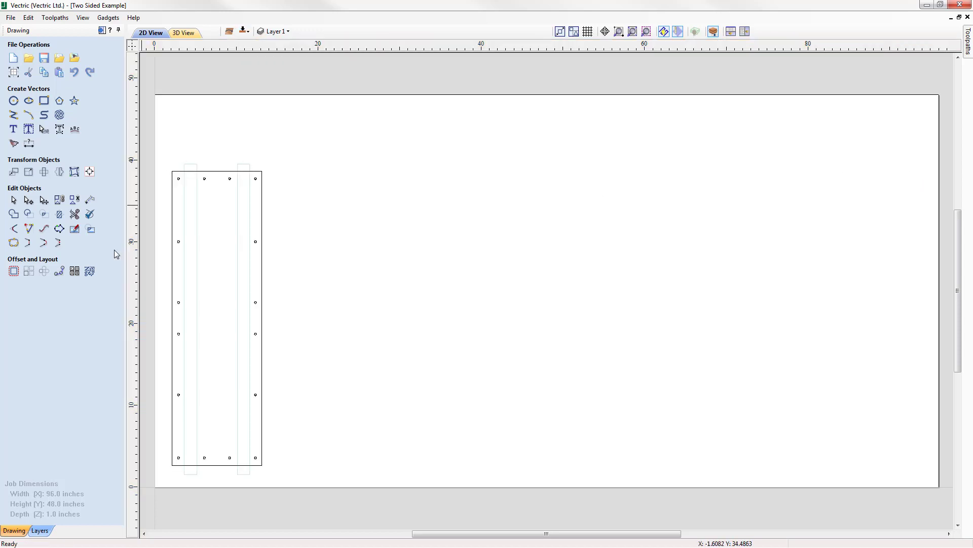
- Preview a nest of 8 copies of the whole two-sided panel using Nest Parts, and check the layout on the bottom side
{"action": "left_click", "coordinate": [90, 273]}
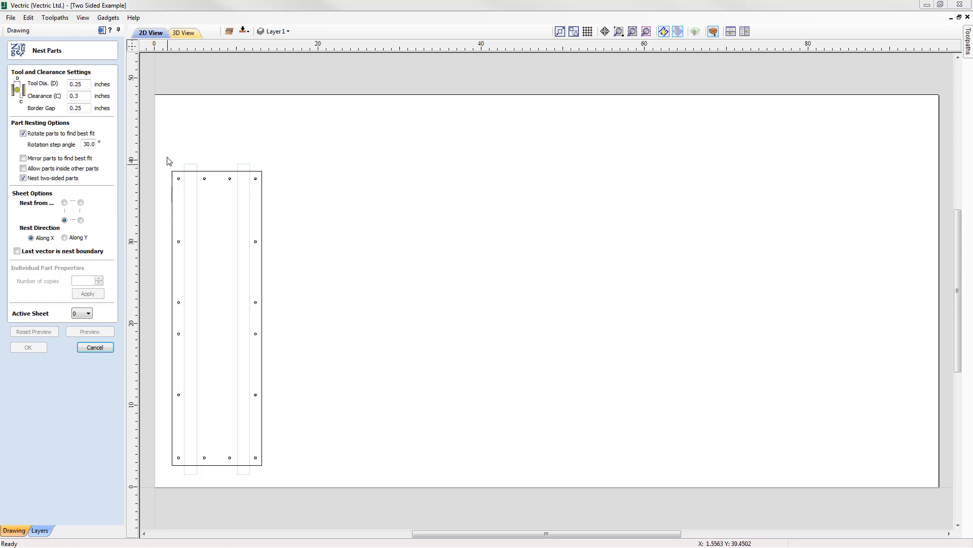
{"action": "left_click_drag", "start_coordinate": [161, 153], "coordinate": [275, 483]}
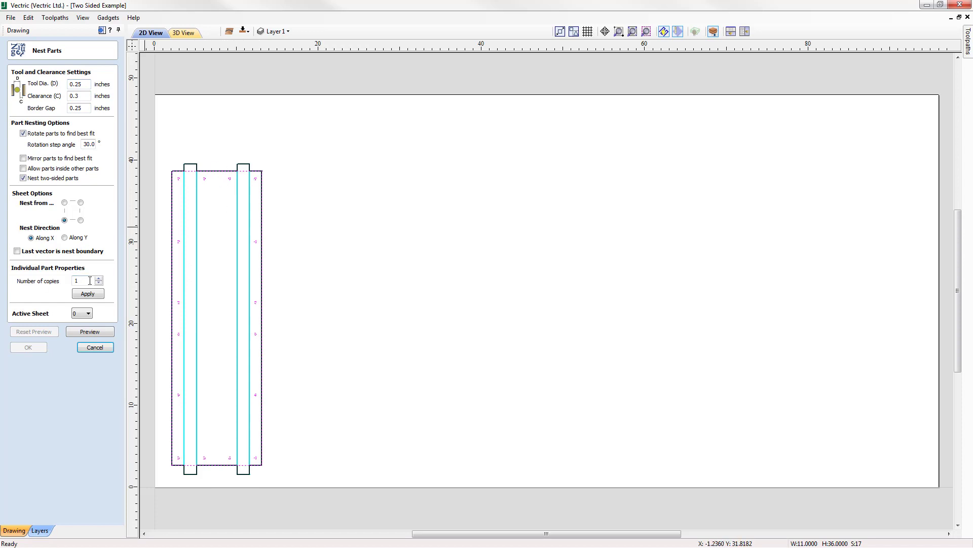
{"action": "left_click_drag", "start_coordinate": [90, 280], "coordinate": [42, 284]}
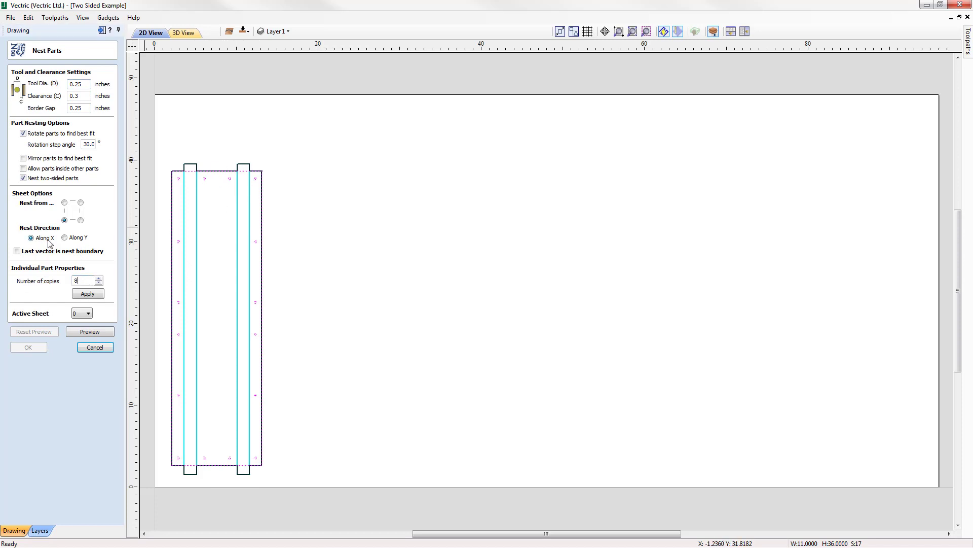
{"action": "left_click", "coordinate": [88, 294]}
{"action": "left_click", "coordinate": [93, 332]}
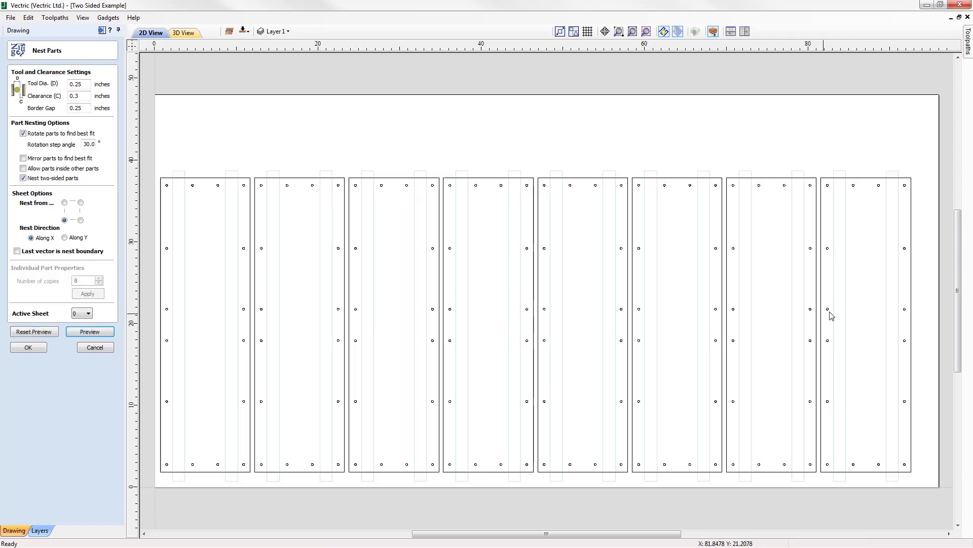
{"action": "left_click", "coordinate": [243, 32]}
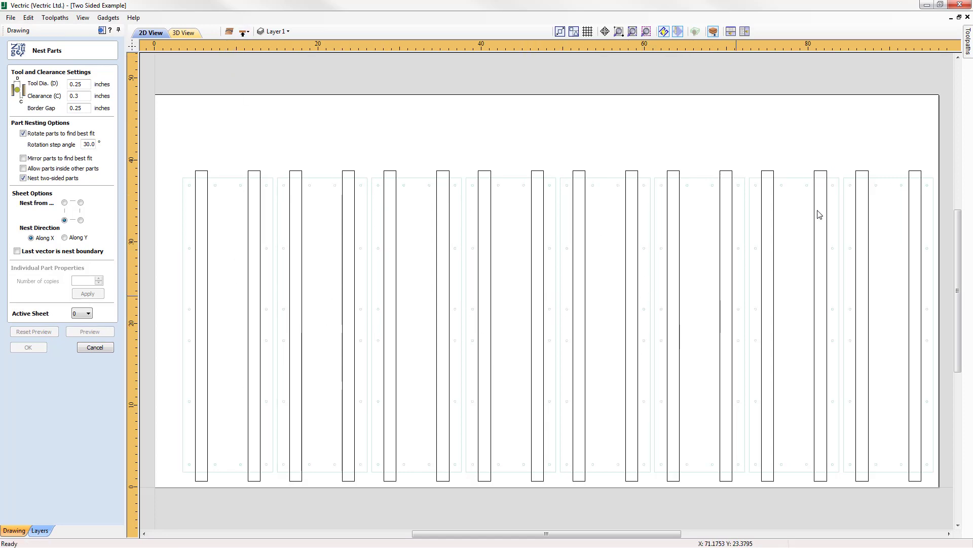
{"action": "left_click", "coordinate": [243, 33]}
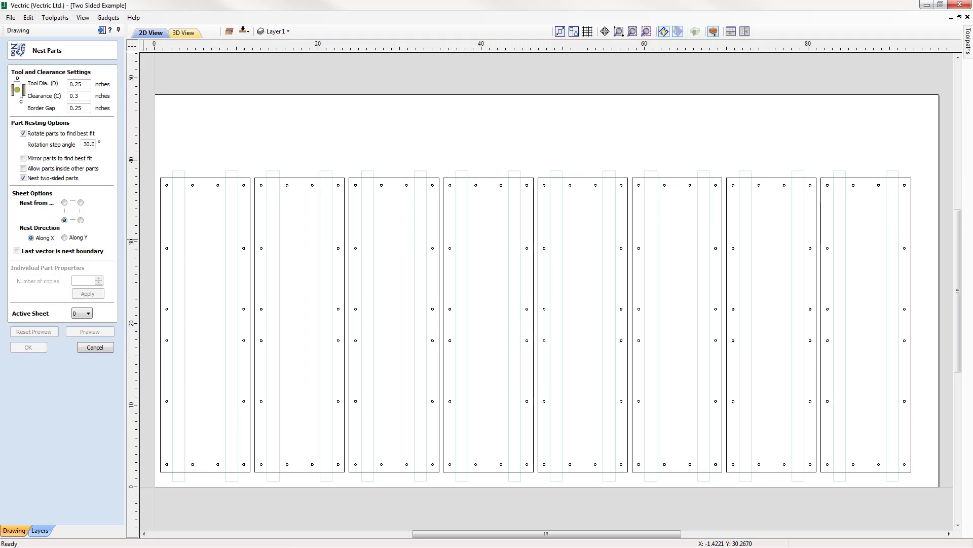